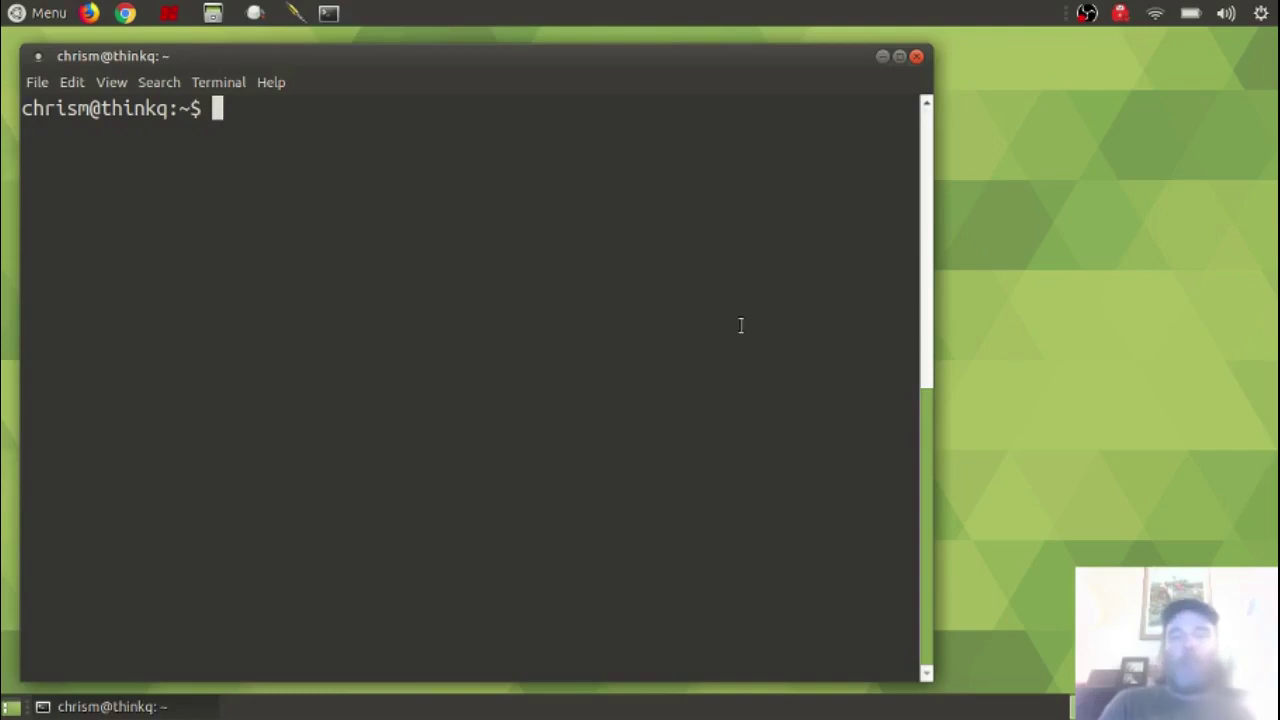
Launch Mixbus and open the existing testing234 session
{"action": "left_click", "coordinate": [170, 15]}
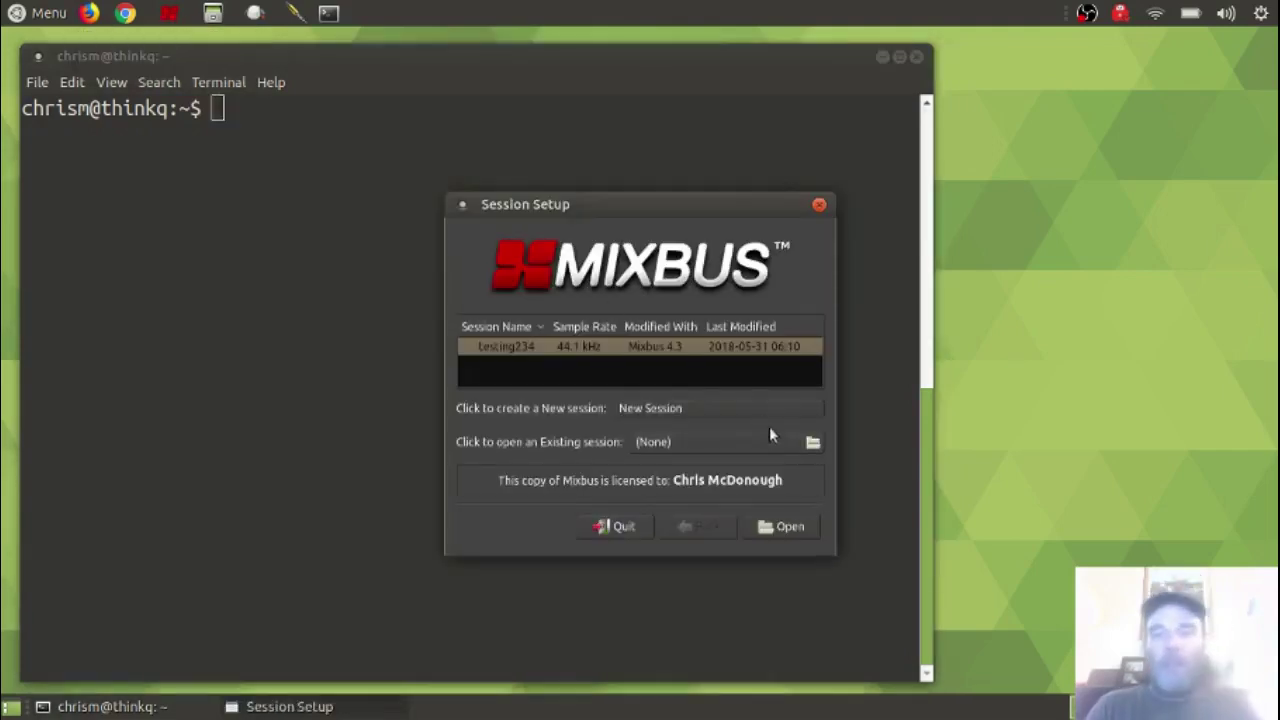
{"action": "left_click", "coordinate": [800, 526]}
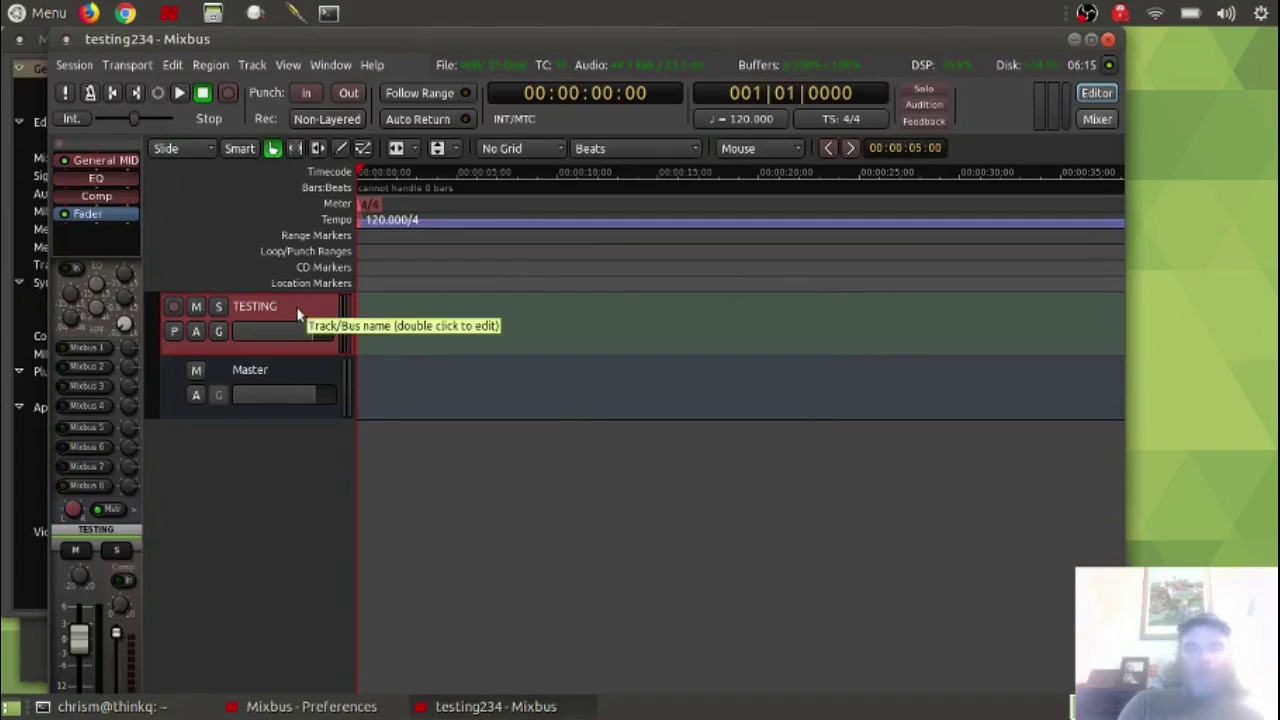
{"action": "double_click", "coordinate": [276, 466]}
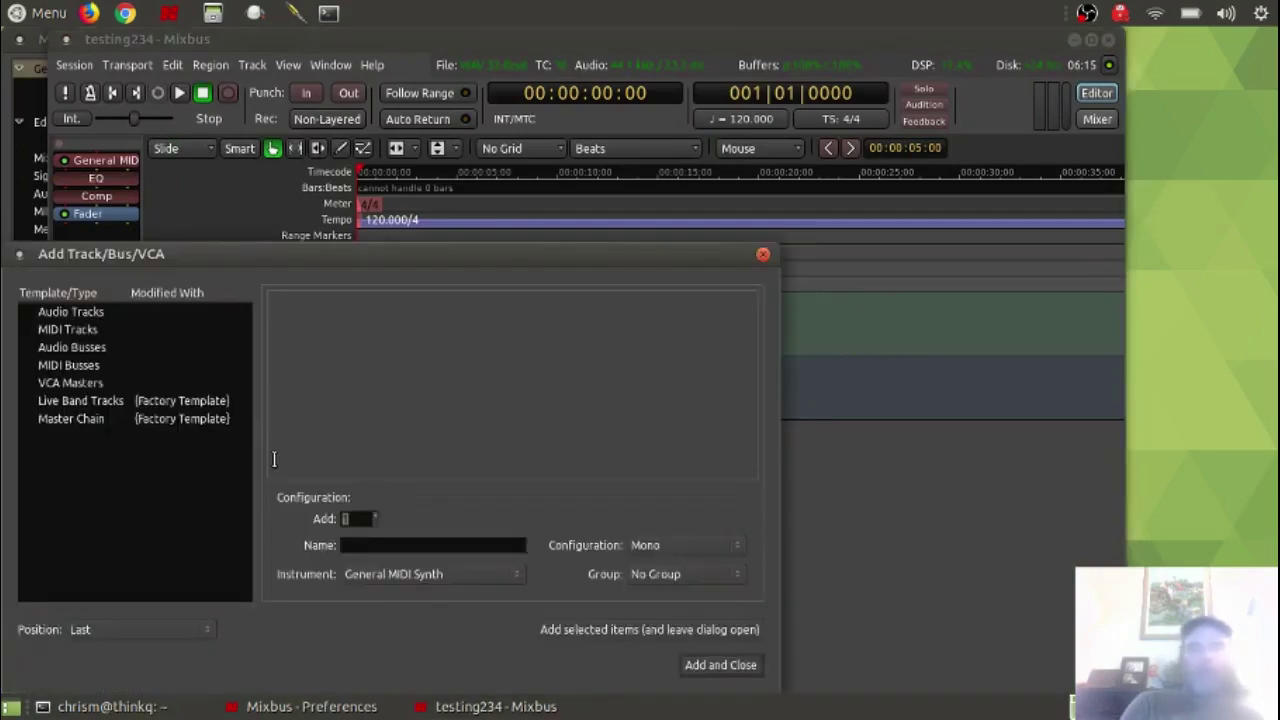
{"action": "left_click", "coordinate": [763, 256]}
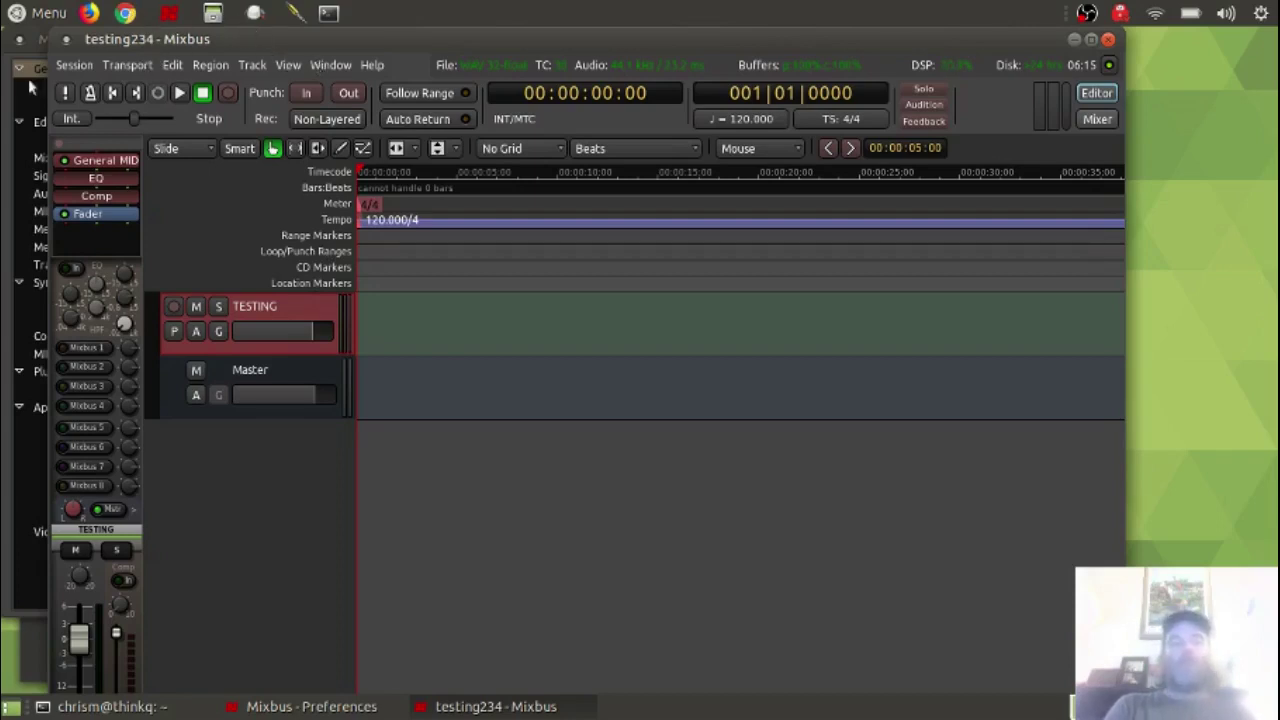
Examine which incoming MIDI devices the Generic MIDI control surface protocol offers in the Mixbus preferences
{"action": "left_click", "coordinate": [172, 65]}
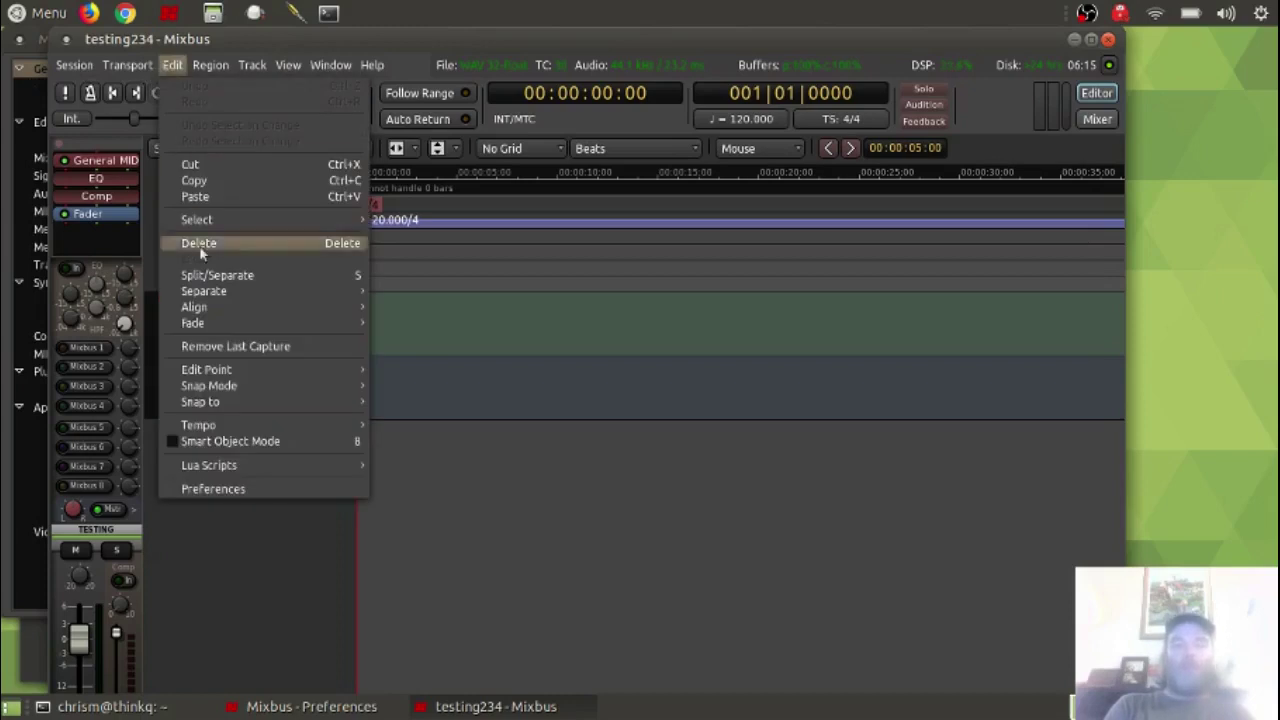
{"action": "left_click", "coordinate": [213, 489]}
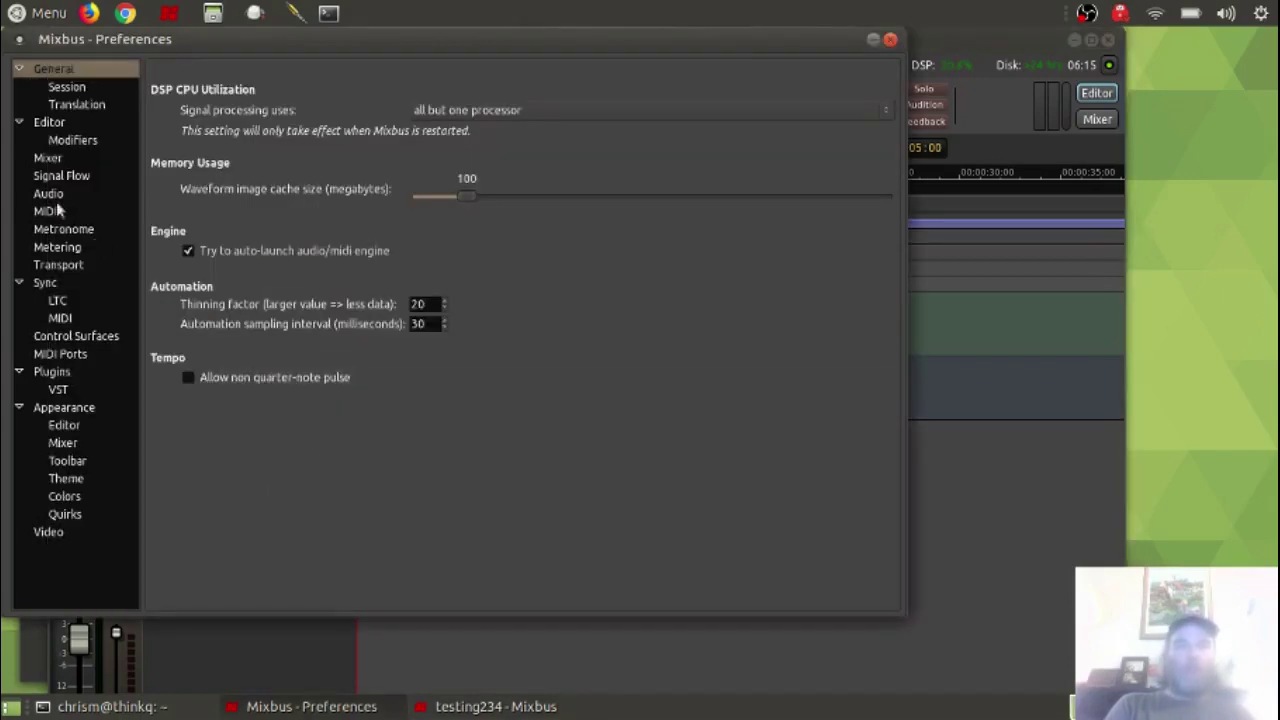
{"action": "left_click", "coordinate": [80, 340]}
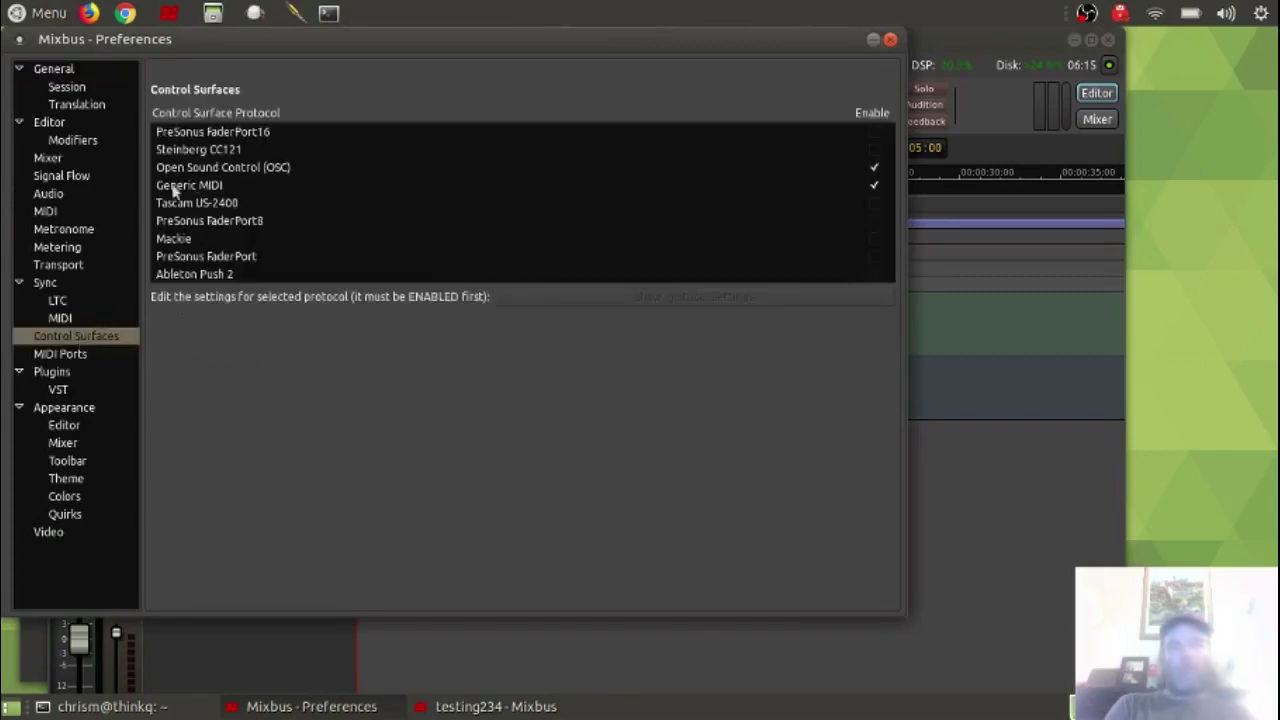
{"action": "left_click", "coordinate": [874, 188]}
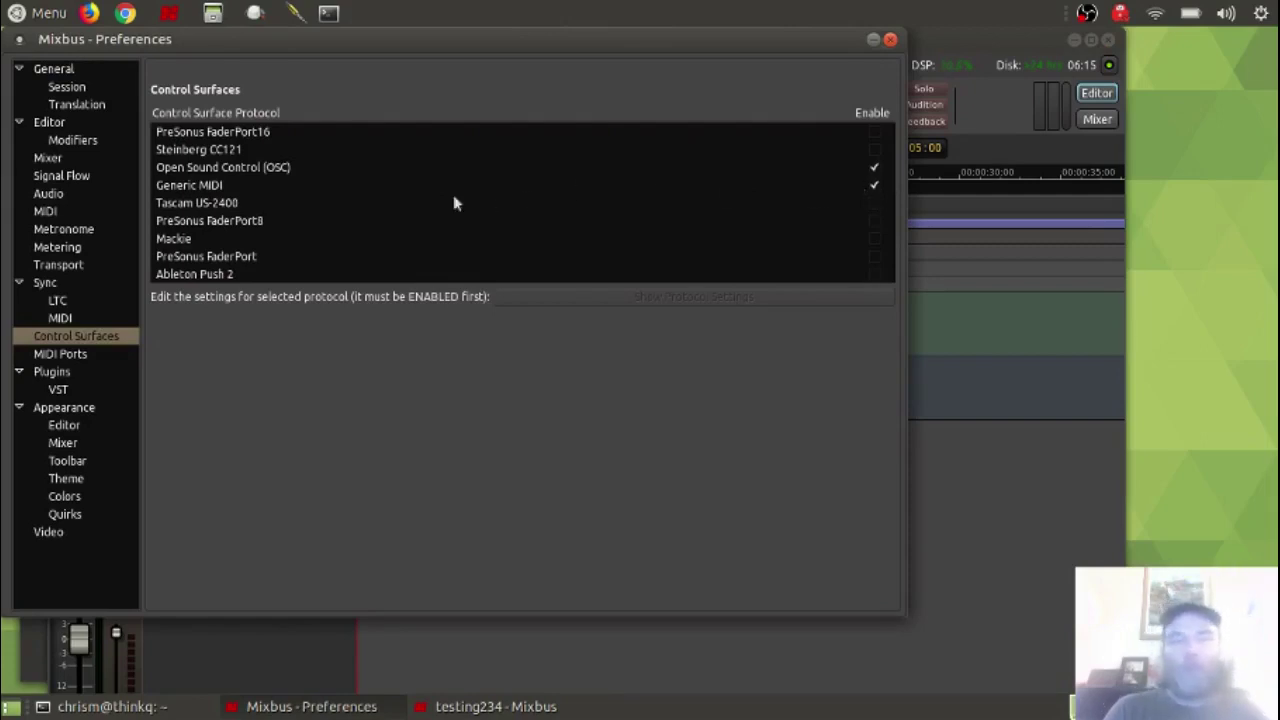
{"action": "left_click", "coordinate": [294, 186]}
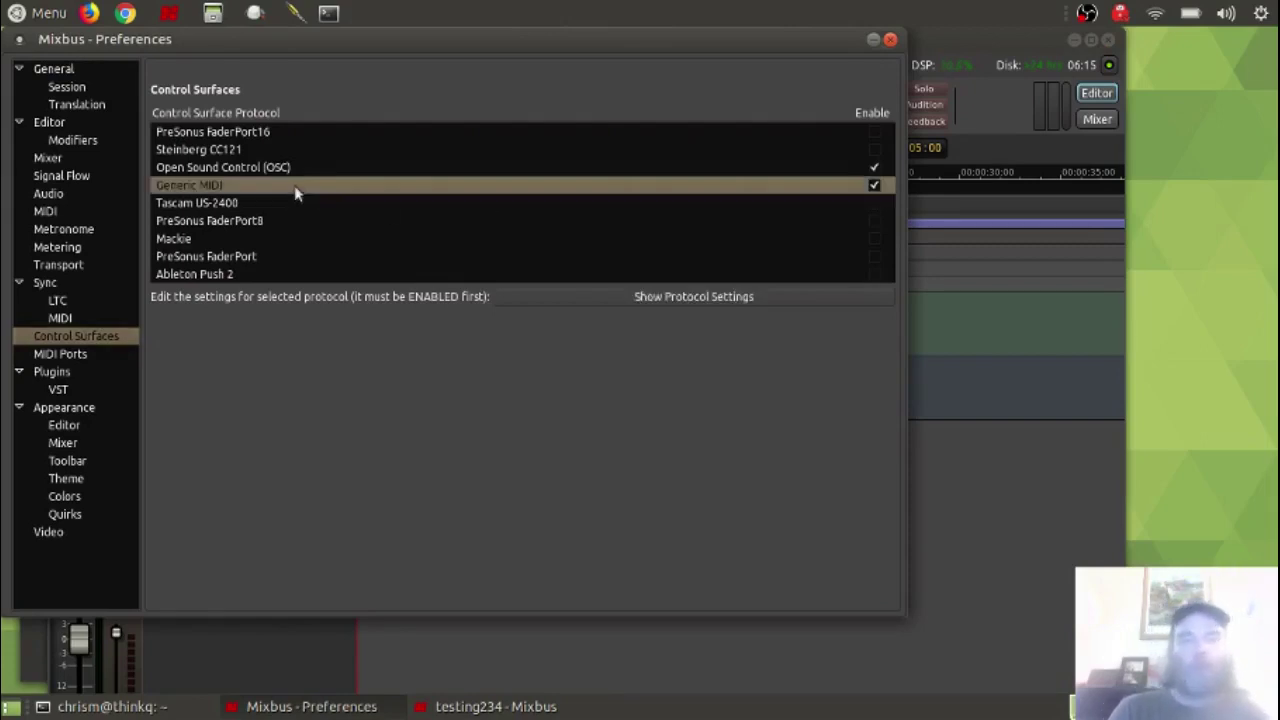
{"action": "left_click", "coordinate": [737, 298]}
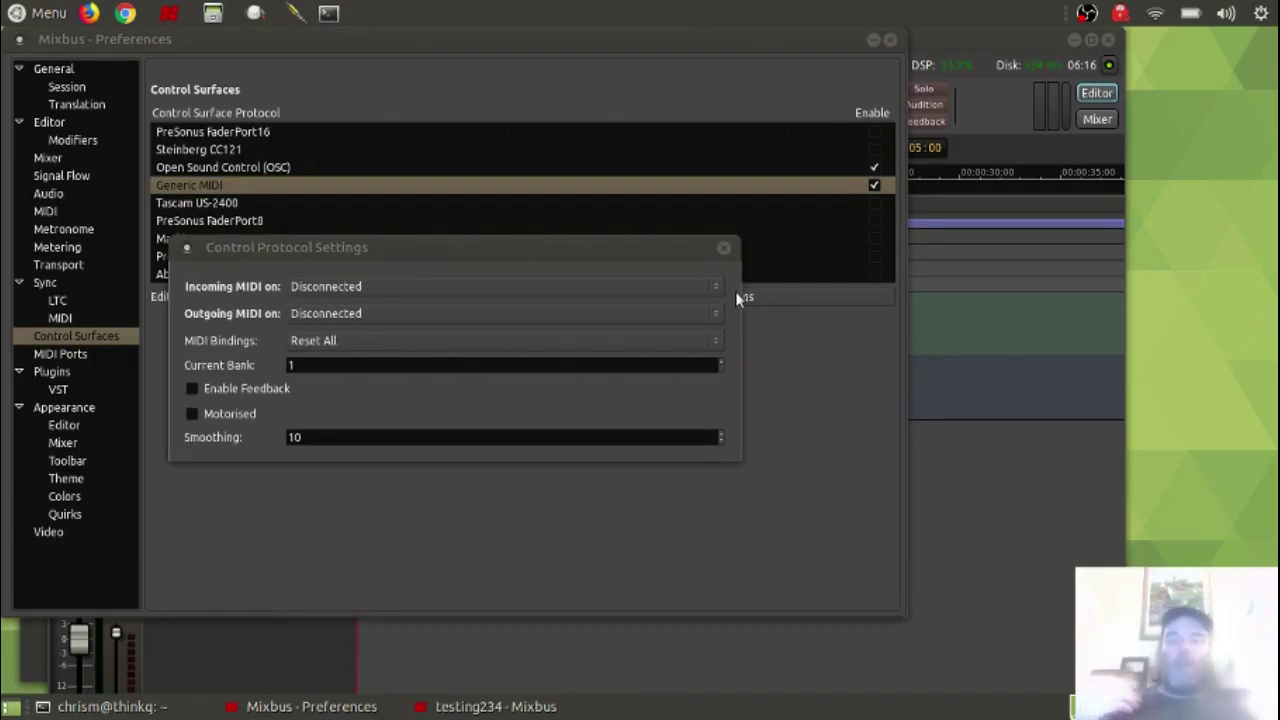
{"action": "left_click", "coordinate": [630, 286]}
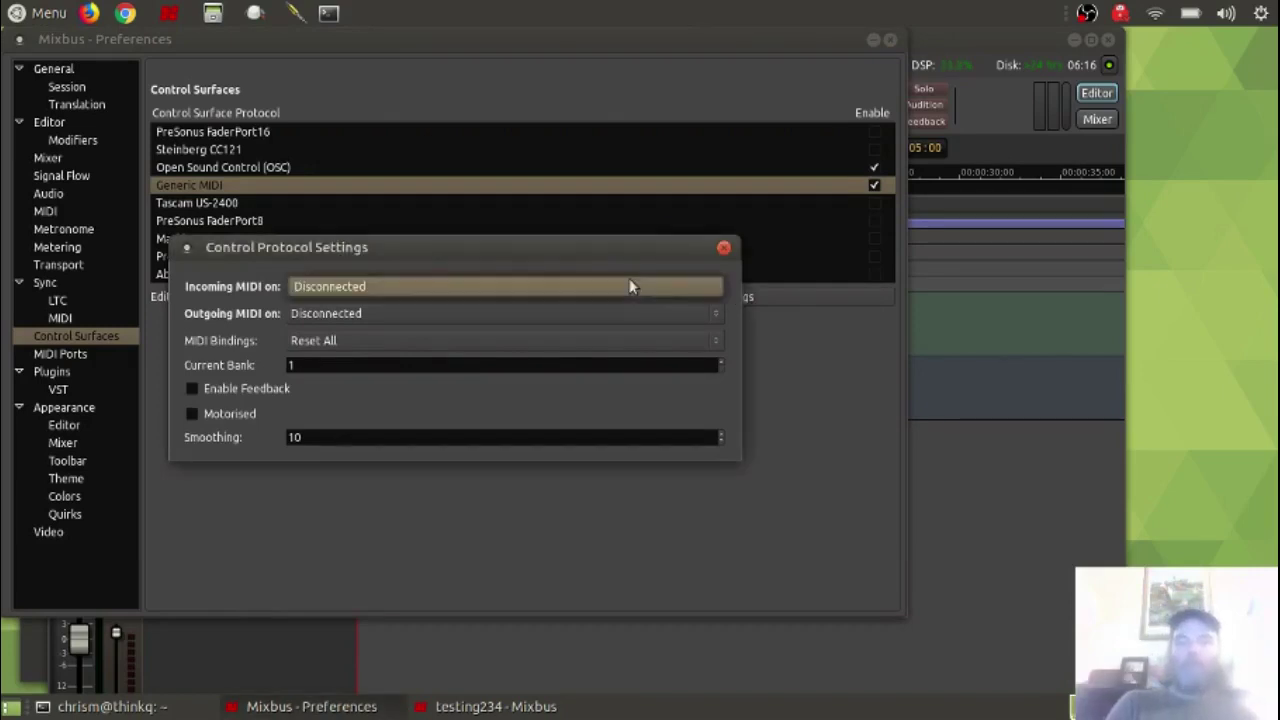
{"action": "left_click", "coordinate": [629, 286]}
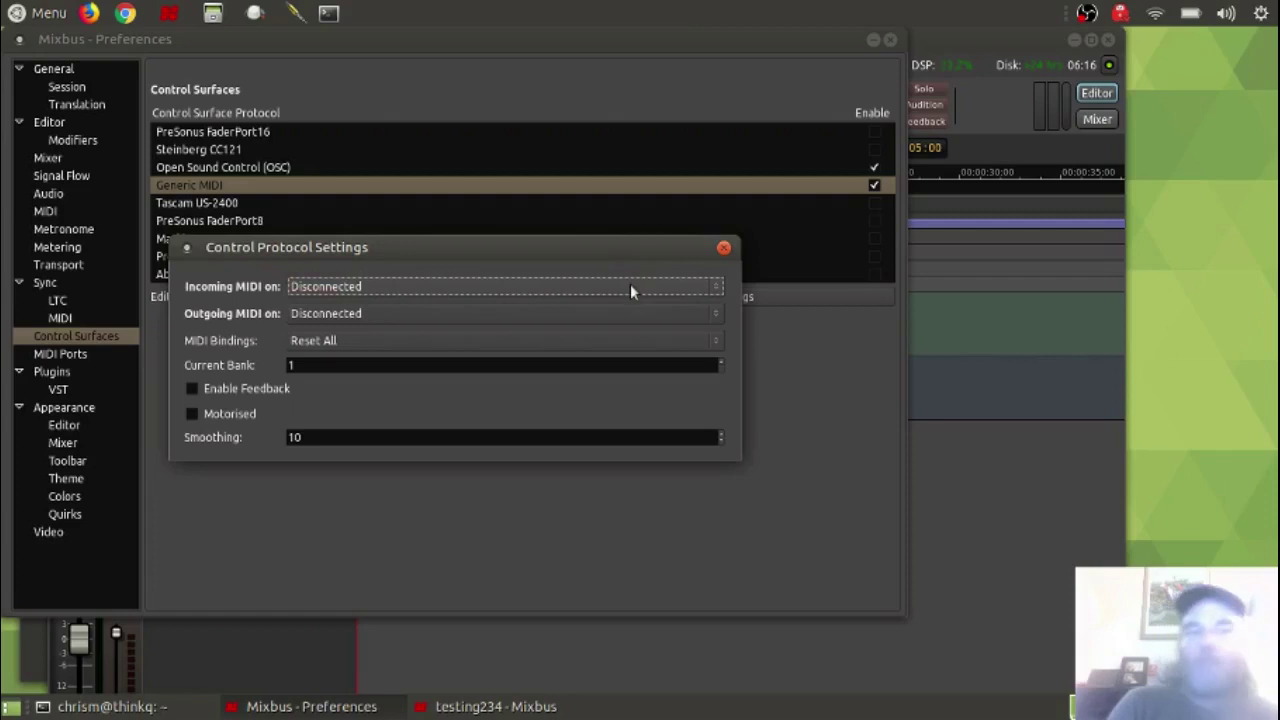
{"action": "left_click", "coordinate": [724, 248]}
Switch to the terminal and install the a2jmidid package by running sudo apt-get install a2jmidid
{"action": "left_click", "coordinate": [140, 710]}
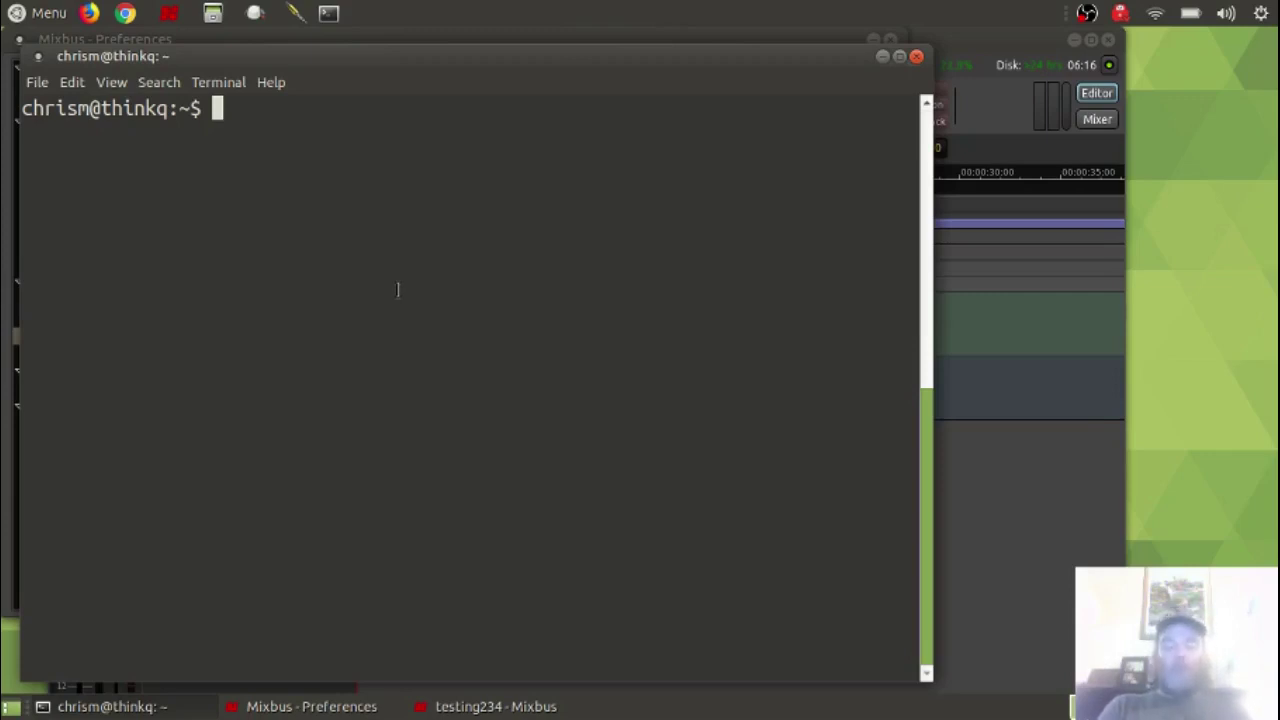
{"action": "key", "text": "ctrl+r"}
{"action": "type", "text": "apt"}
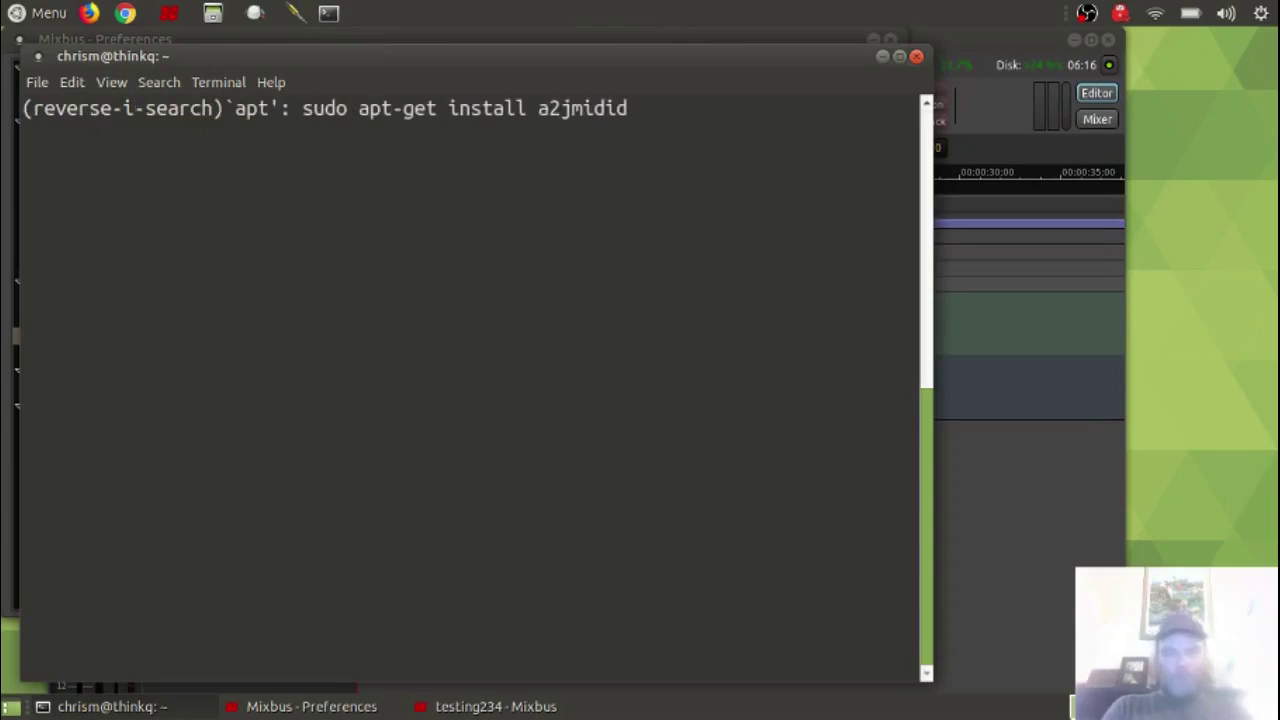
{"action": "key", "text": "Right"}
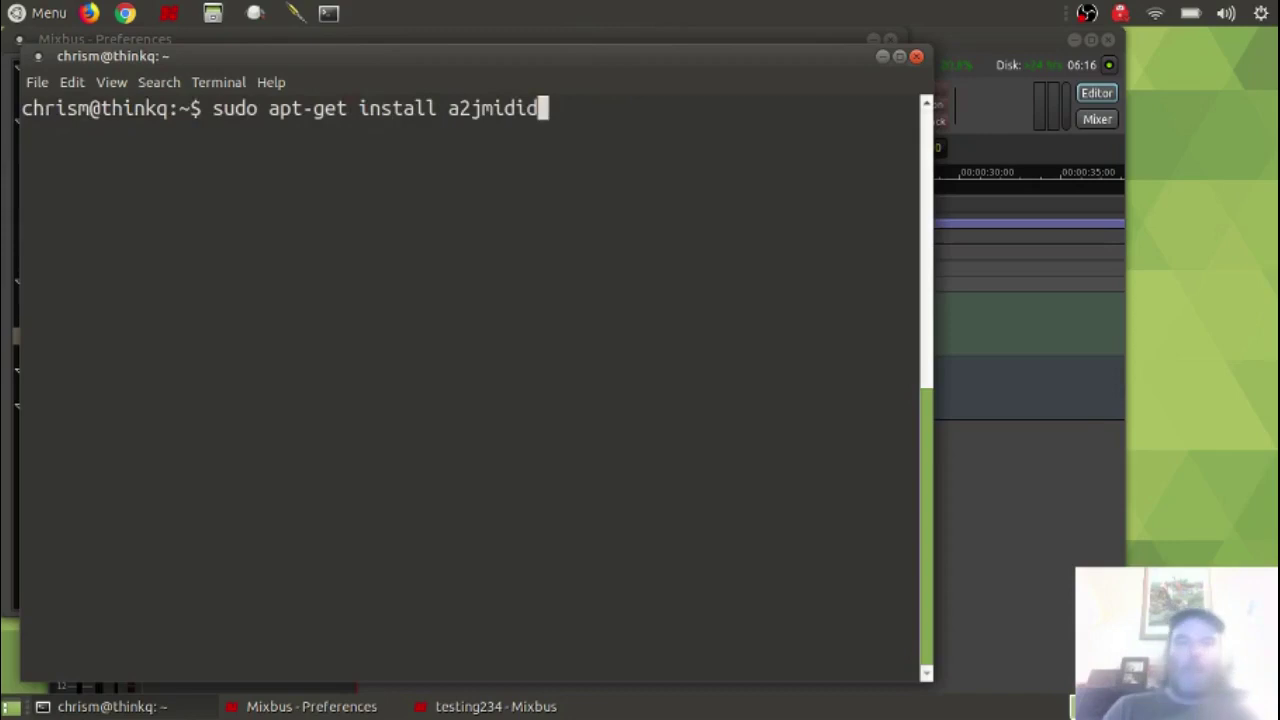
{"action": "key", "text": "Return"}
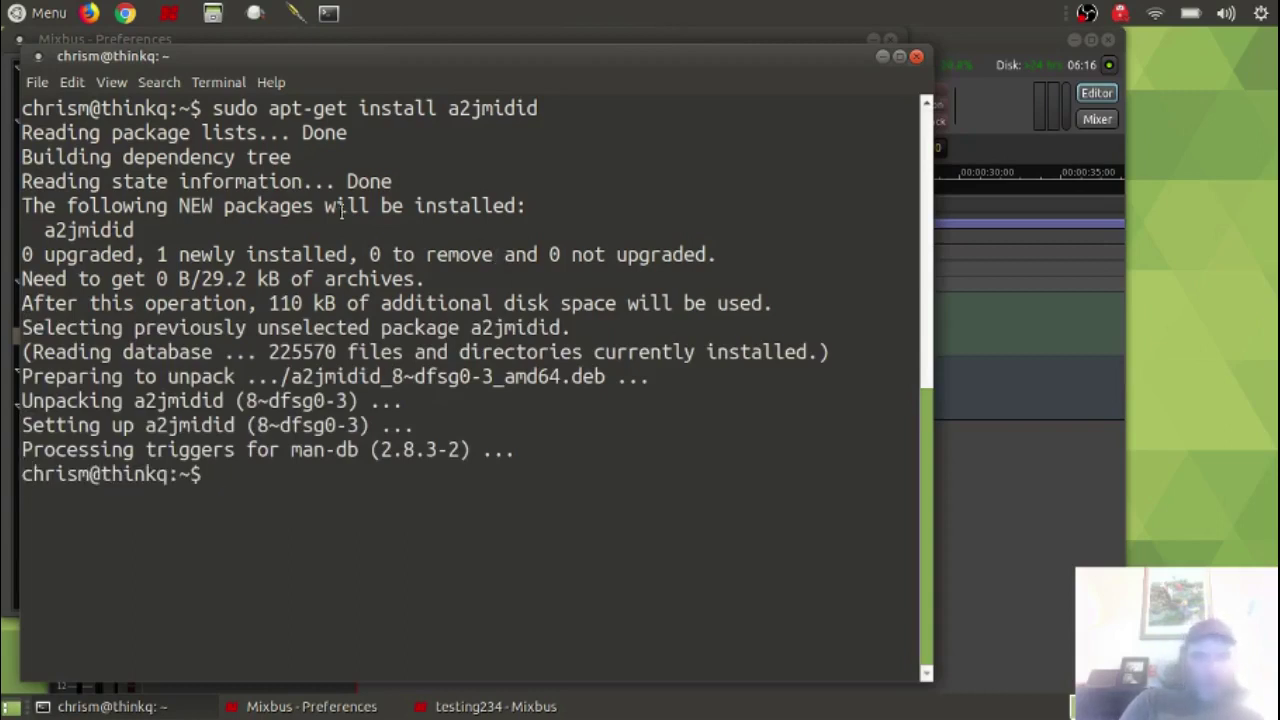
Launch the JACK Audio Connection Kit and compare the MIDI and ALSA clients in its connections window
{"action": "left_click", "coordinate": [296, 14]}
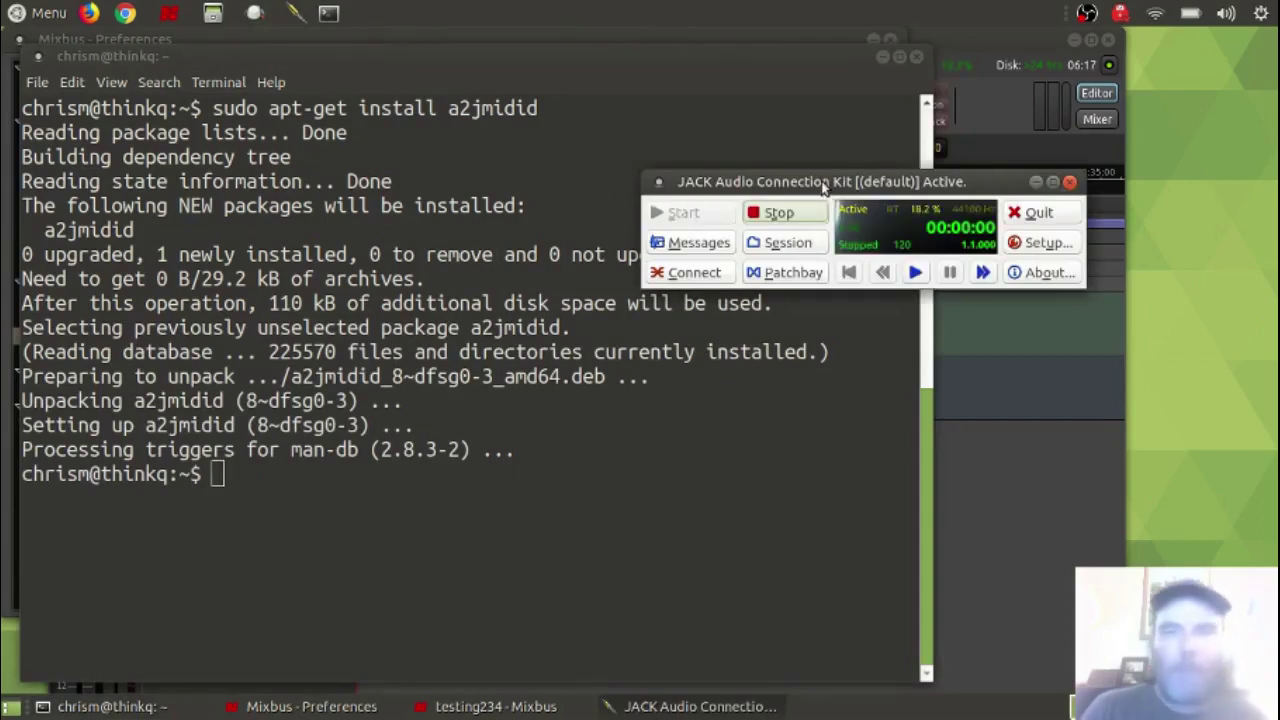
{"action": "left_click", "coordinate": [716, 270]}
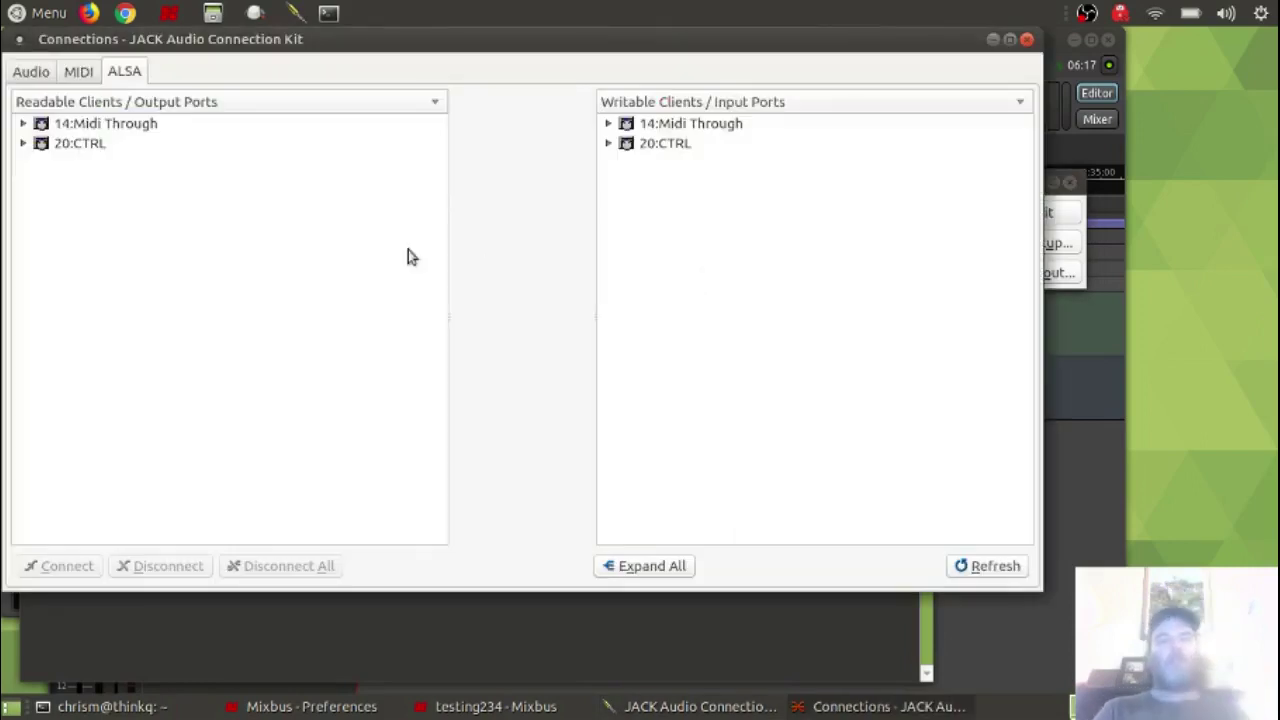
{"action": "left_click", "coordinate": [80, 76]}
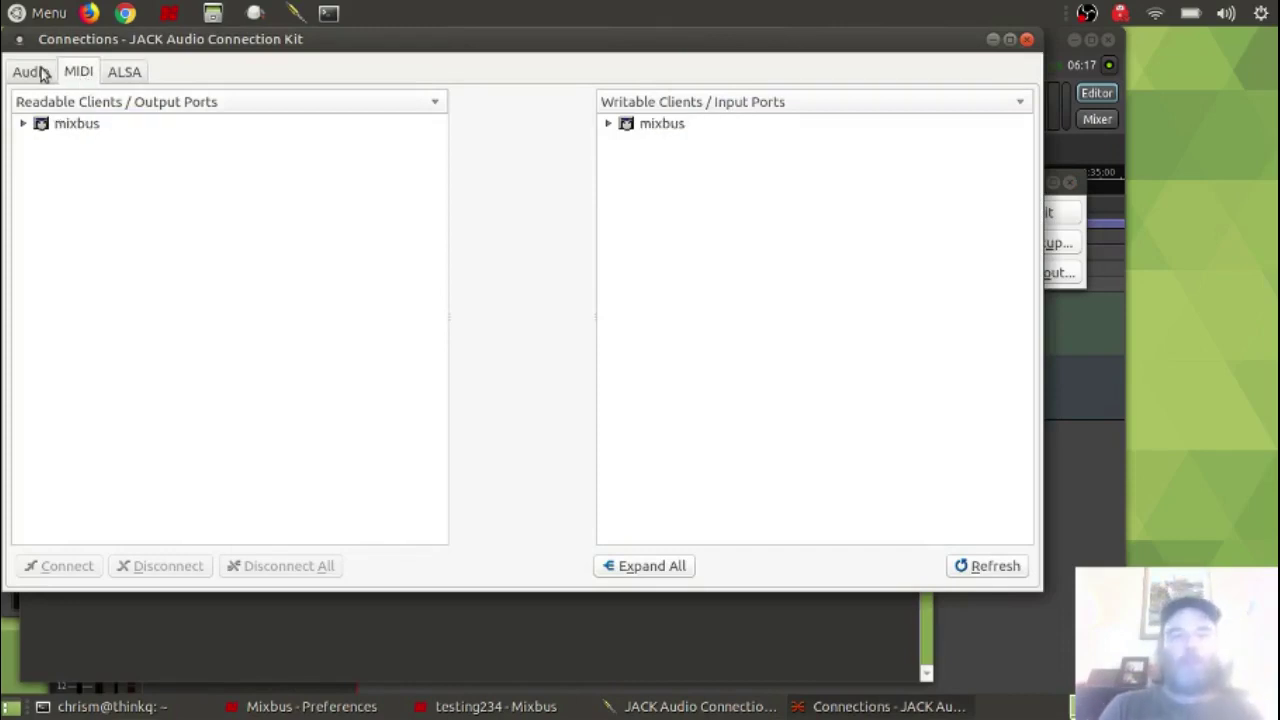
{"action": "left_click", "coordinate": [40, 73]}
{"action": "left_click", "coordinate": [136, 74]}
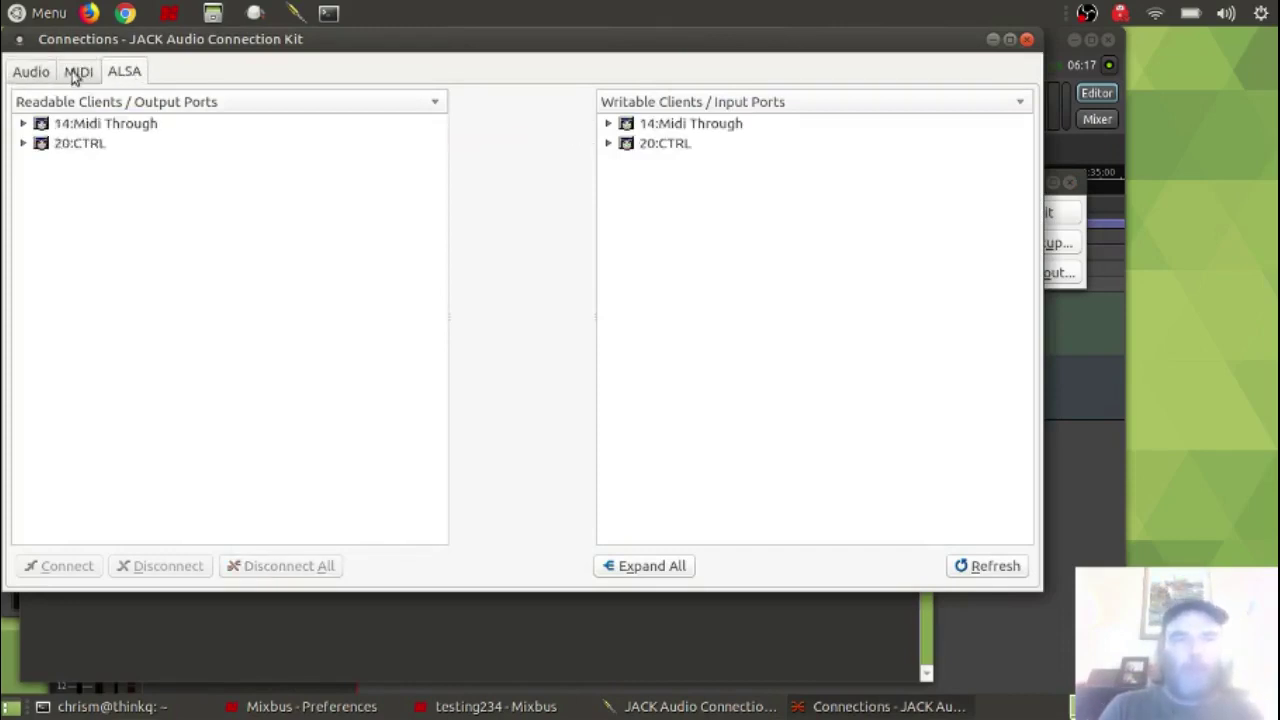
{"action": "left_click", "coordinate": [76, 76]}
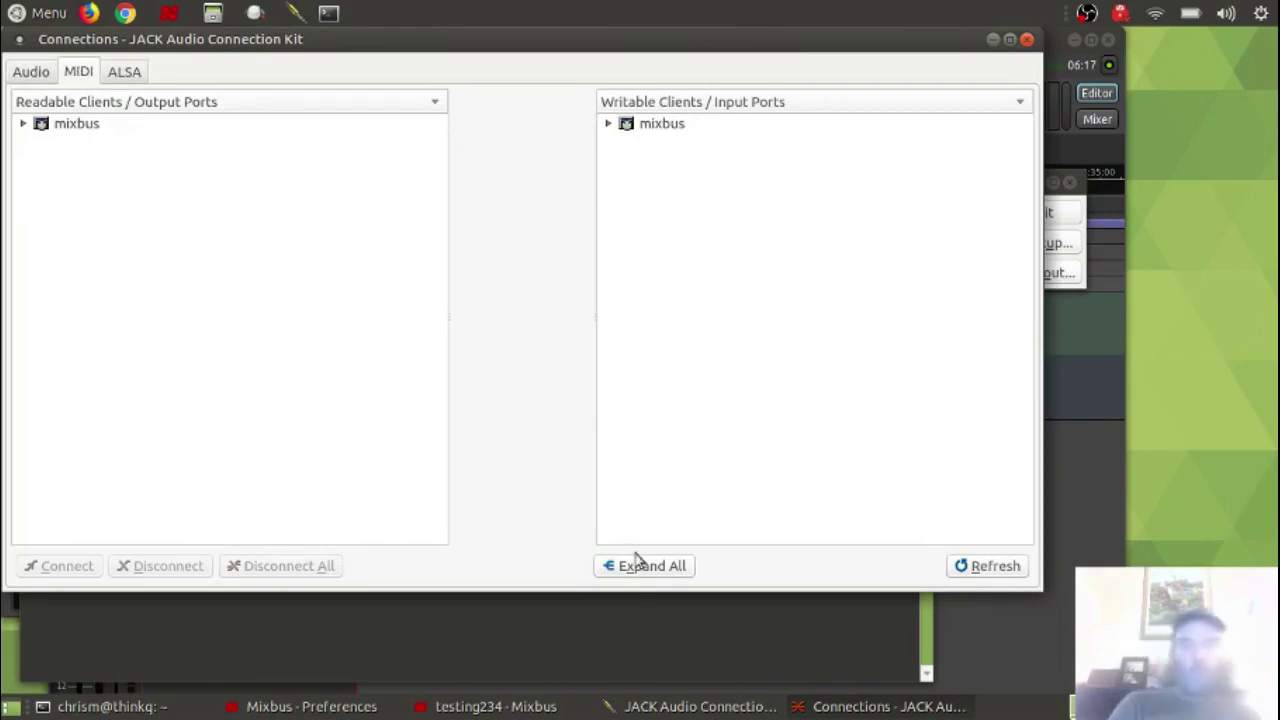
{"action": "left_click_drag", "start_coordinate": [600, 35], "coordinate": [794, 114]}
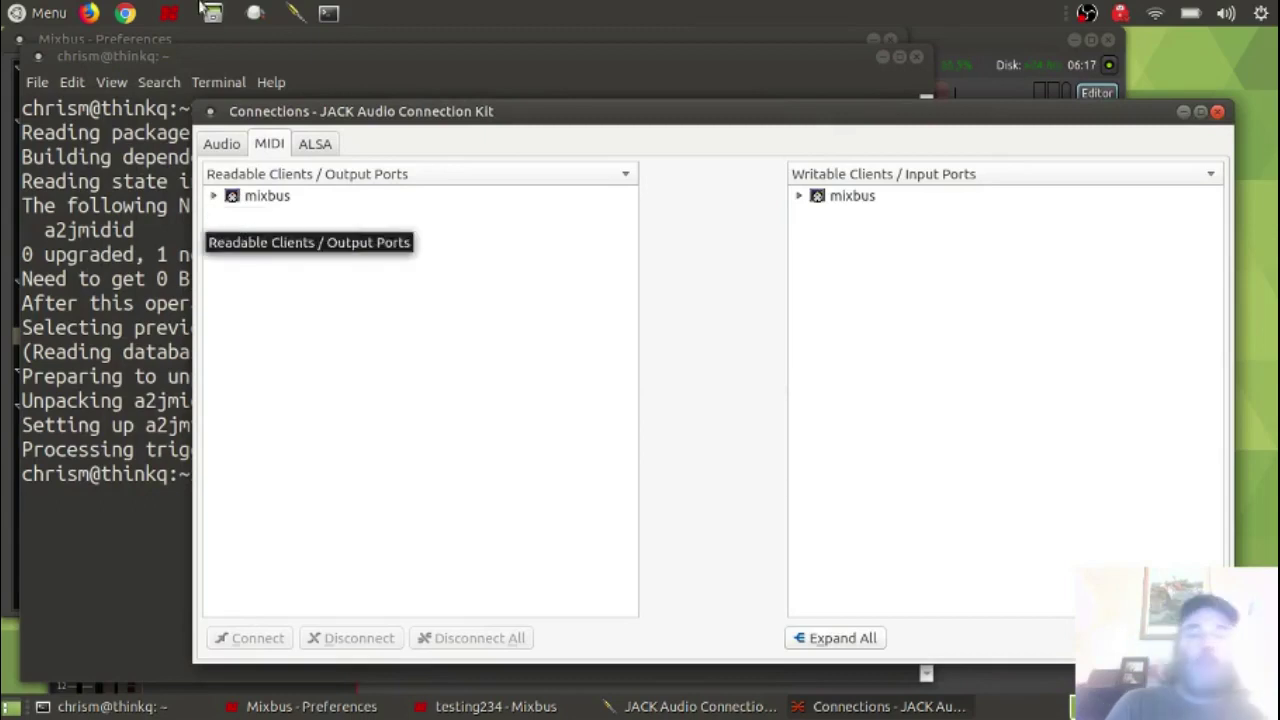
{"action": "left_click", "coordinate": [285, 46]}
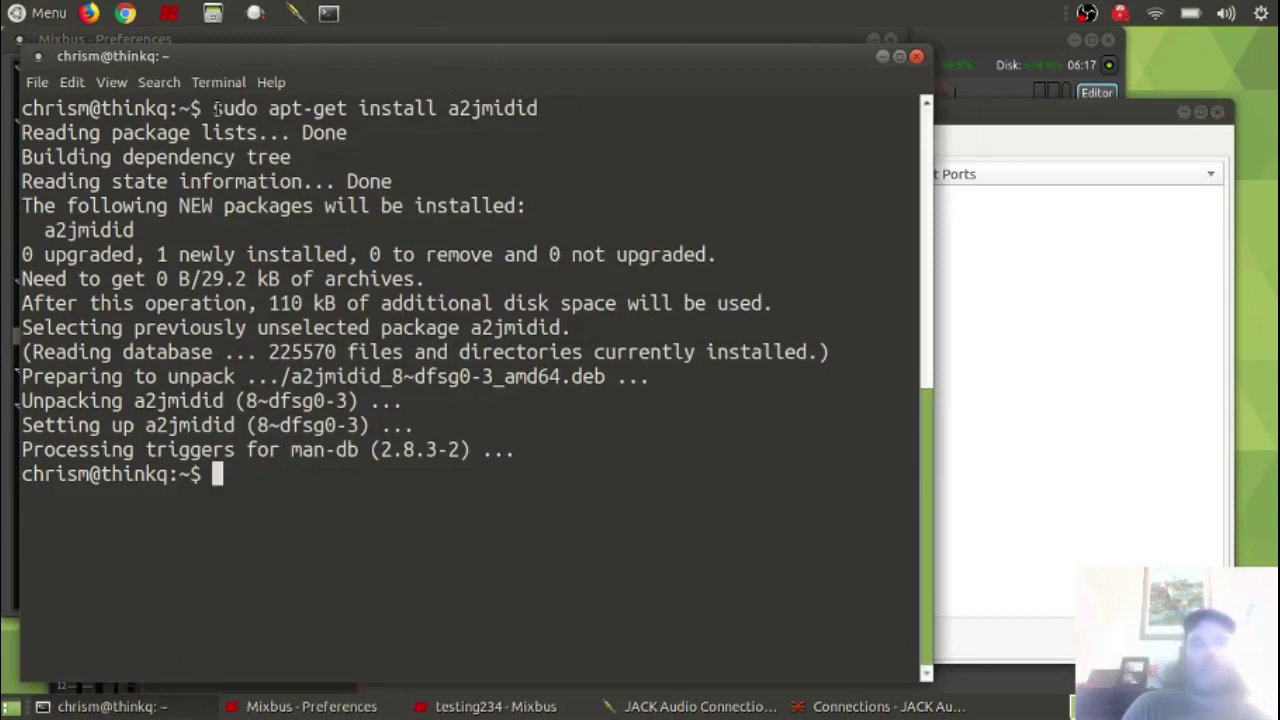
{"action": "left_click", "coordinate": [990, 131]}
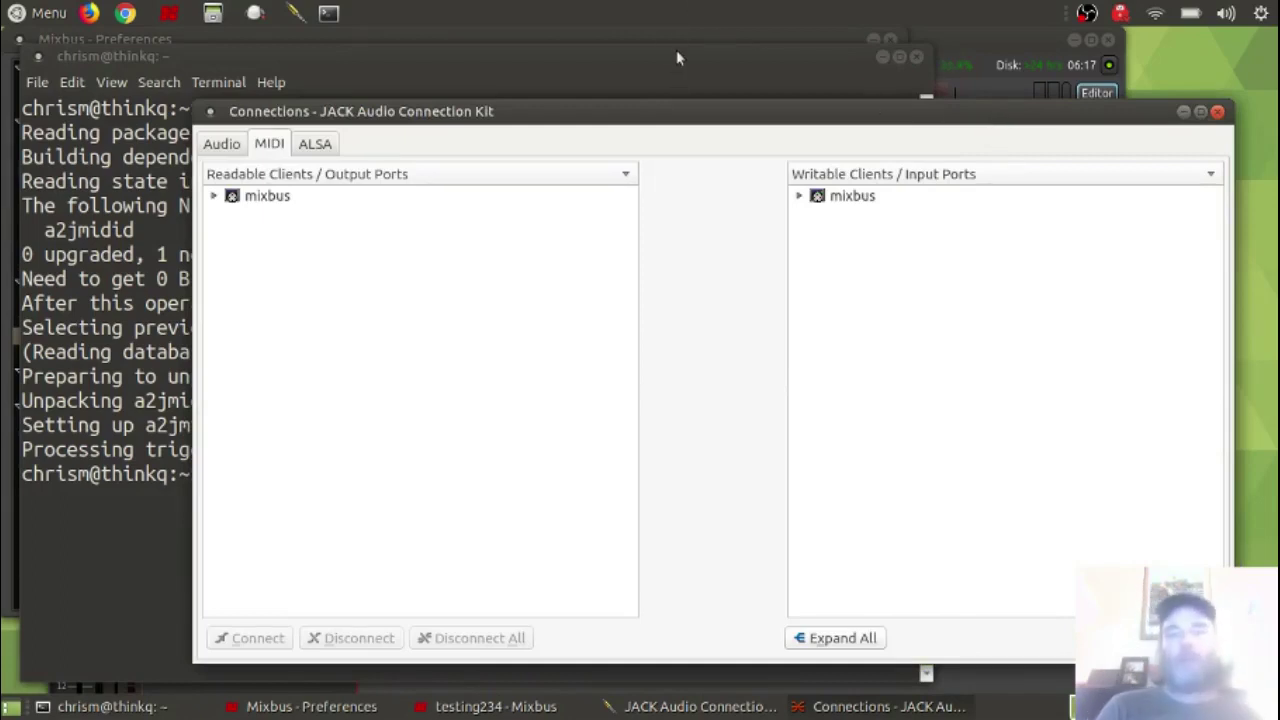
{"action": "left_click_drag", "start_coordinate": [942, 121], "coordinate": [938, 108]}
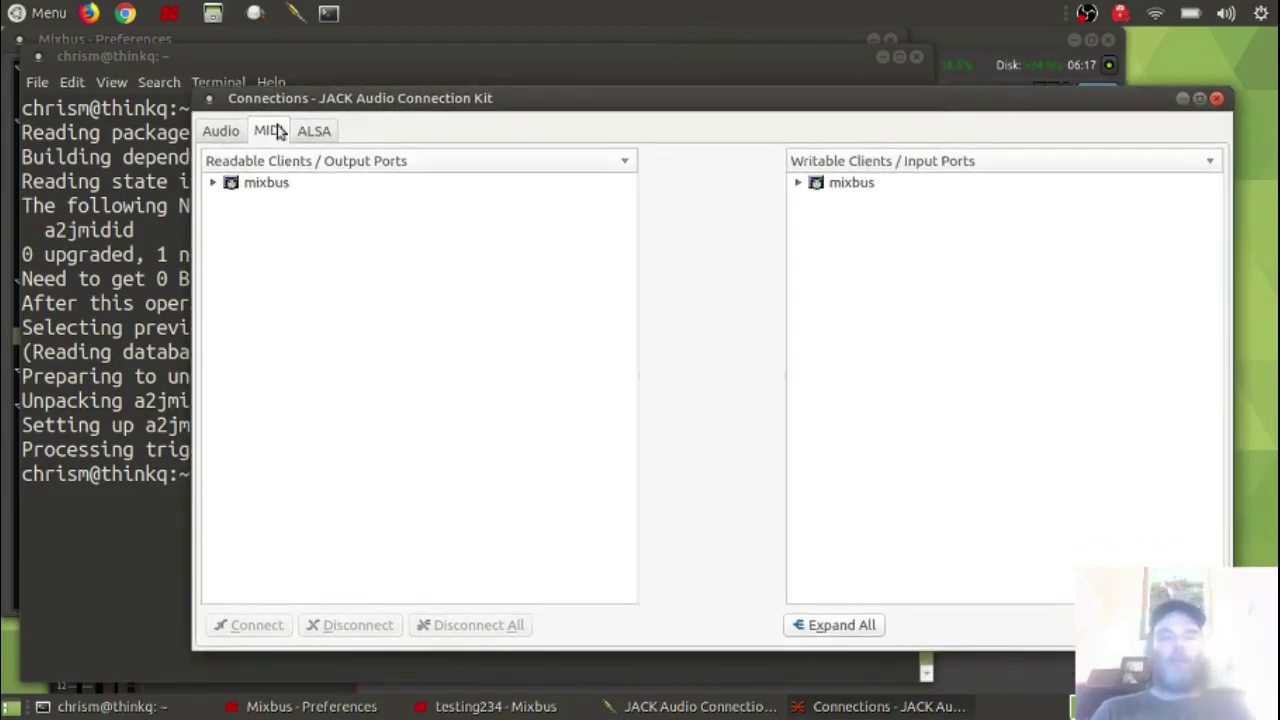
Inspect the mixbus client's MIDI ports and the CTRL client's ALSA output port, closing the connections window when finished
{"action": "left_click", "coordinate": [212, 183]}
{"action": "left_click", "coordinate": [212, 183]}
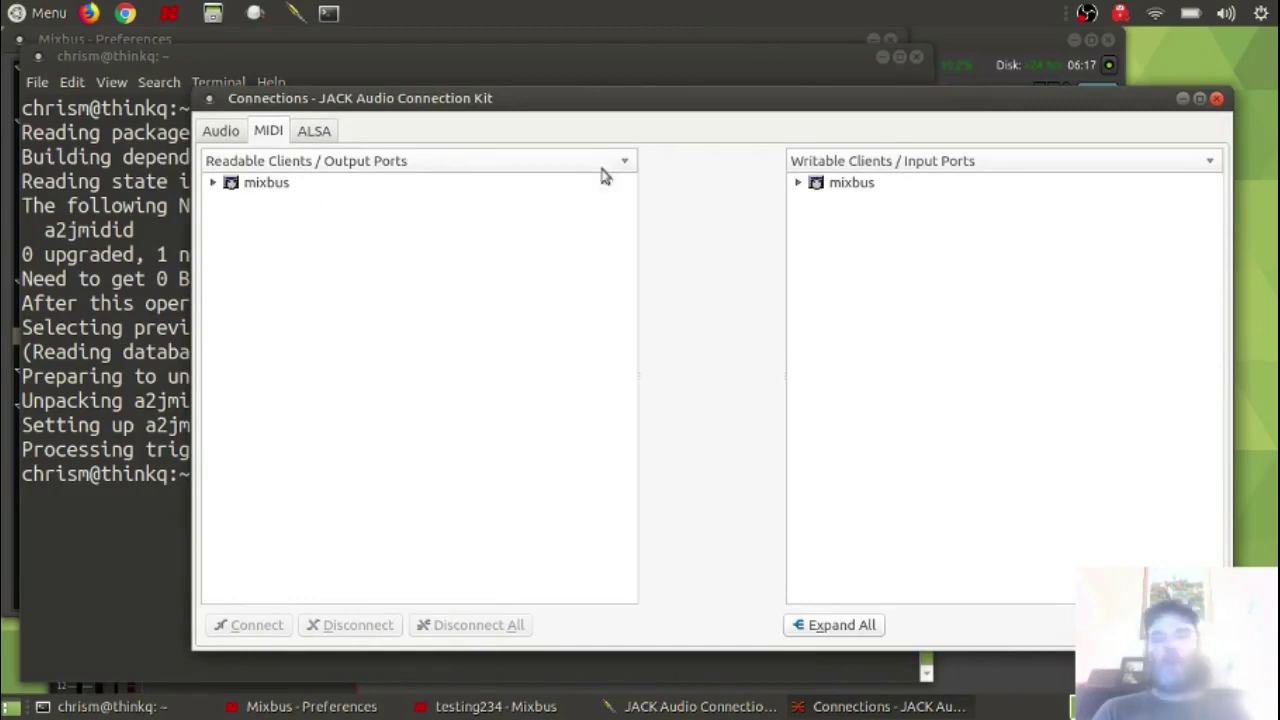
{"action": "left_click", "coordinate": [799, 182]}
{"action": "left_click", "coordinate": [330, 134]}
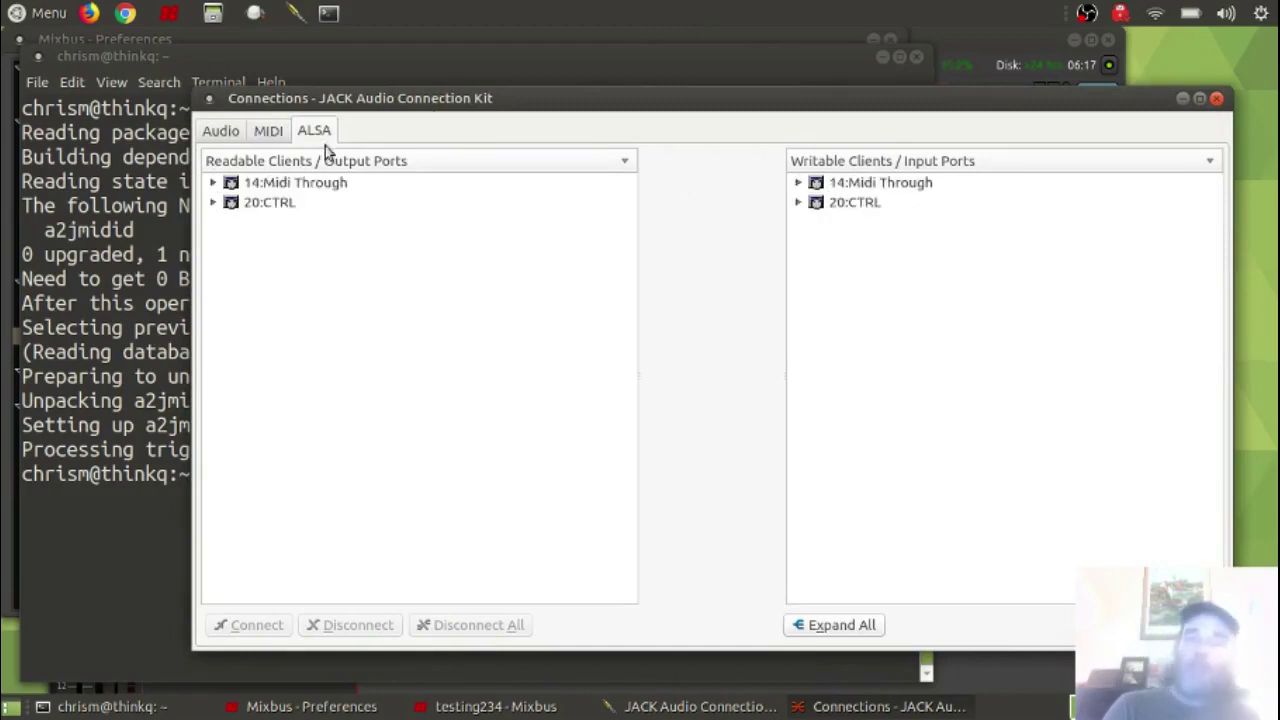
{"action": "left_click", "coordinate": [214, 203]}
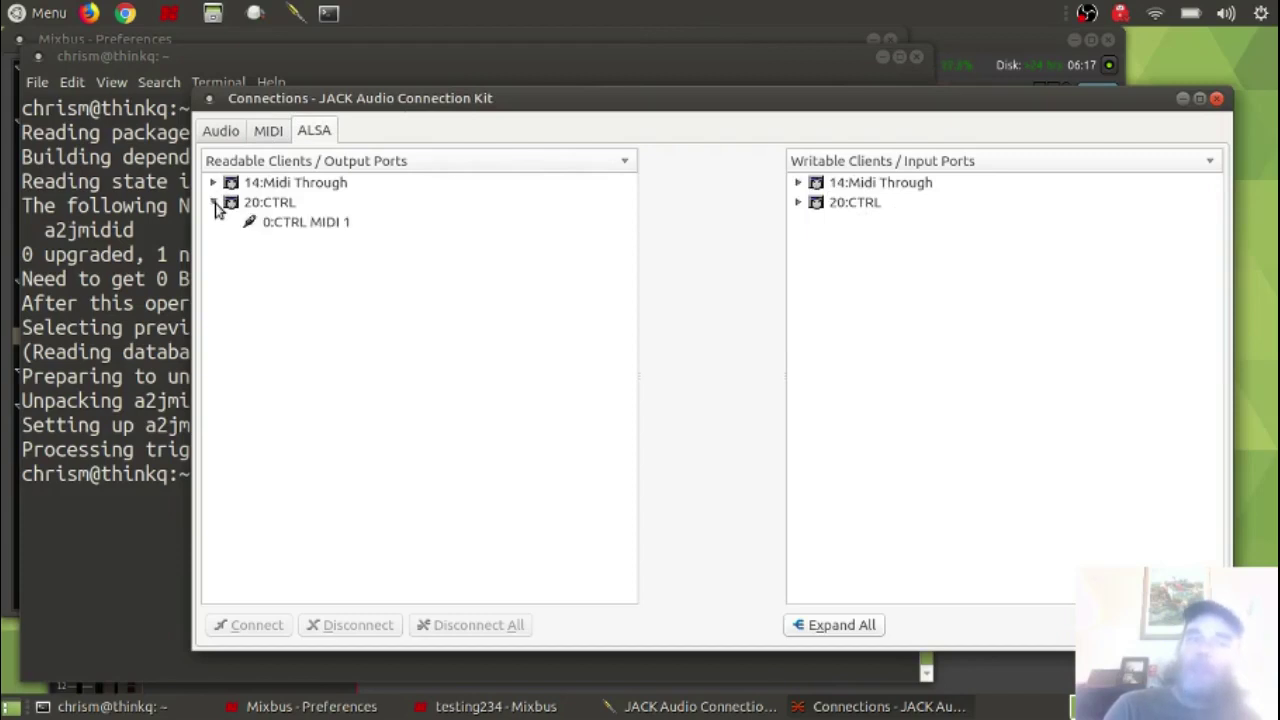
{"action": "left_click", "coordinate": [214, 204]}
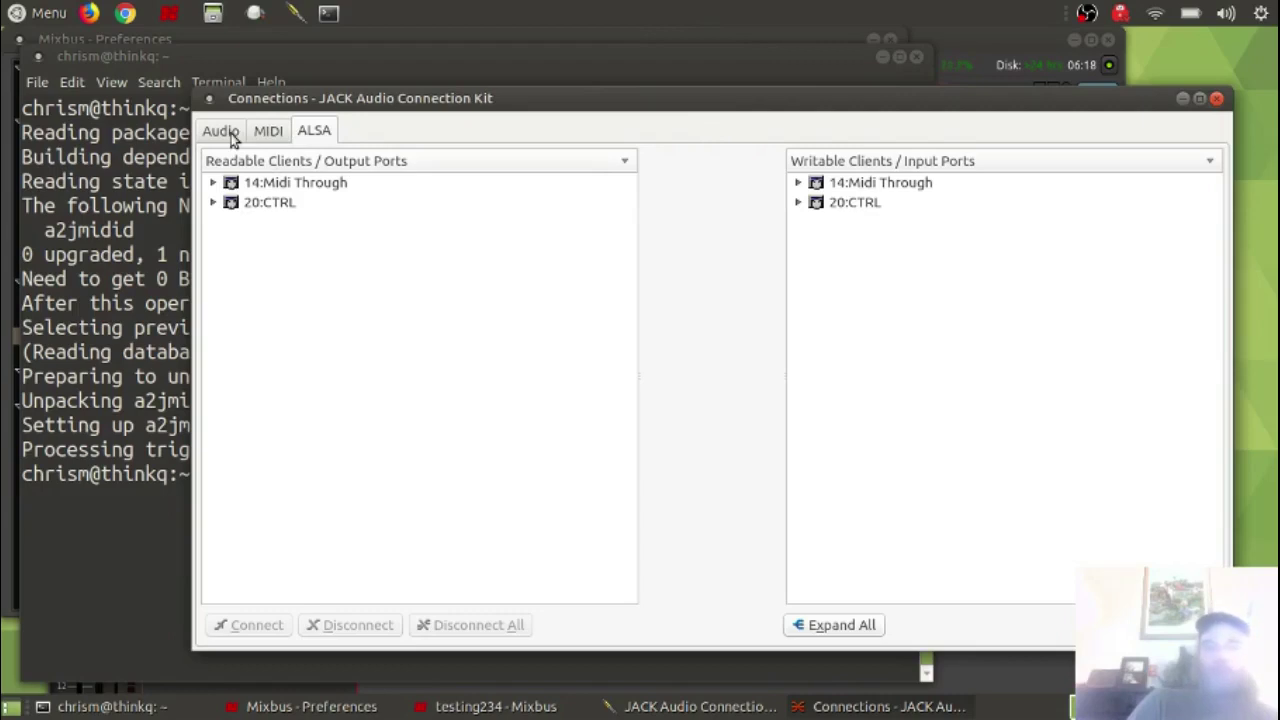
{"action": "left_click", "coordinate": [268, 134]}
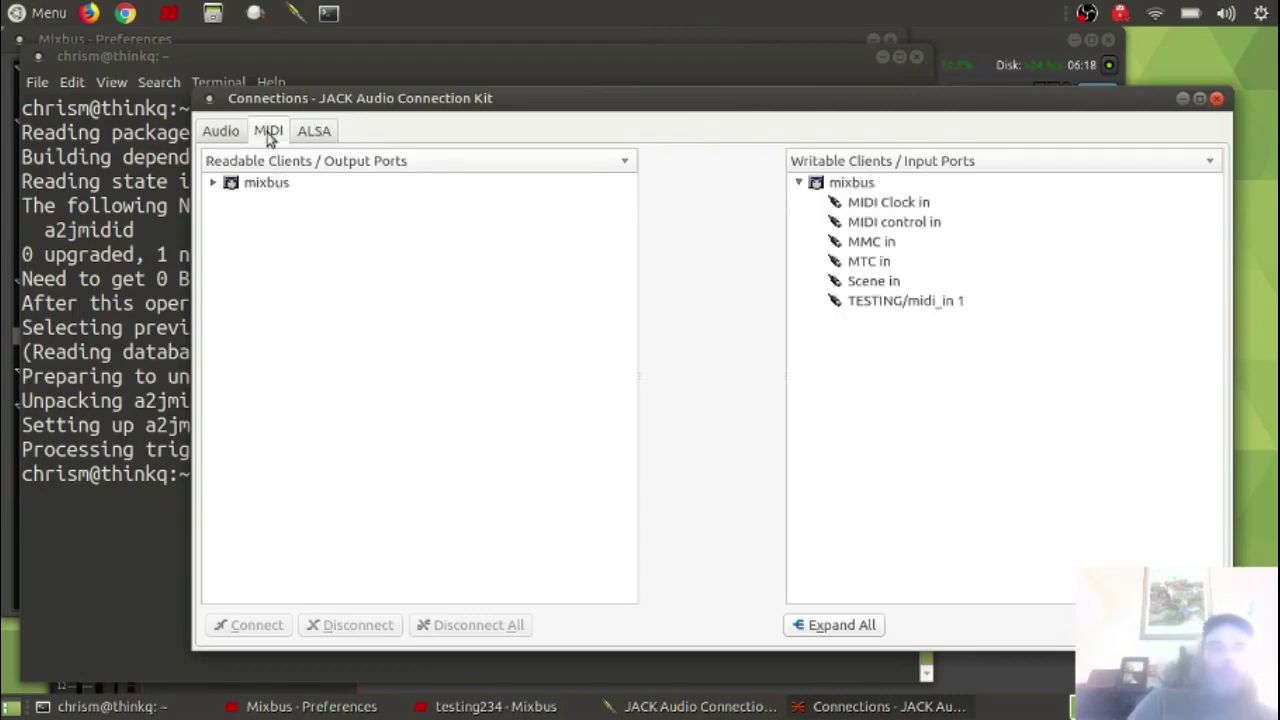
{"action": "left_click", "coordinate": [1218, 104]}
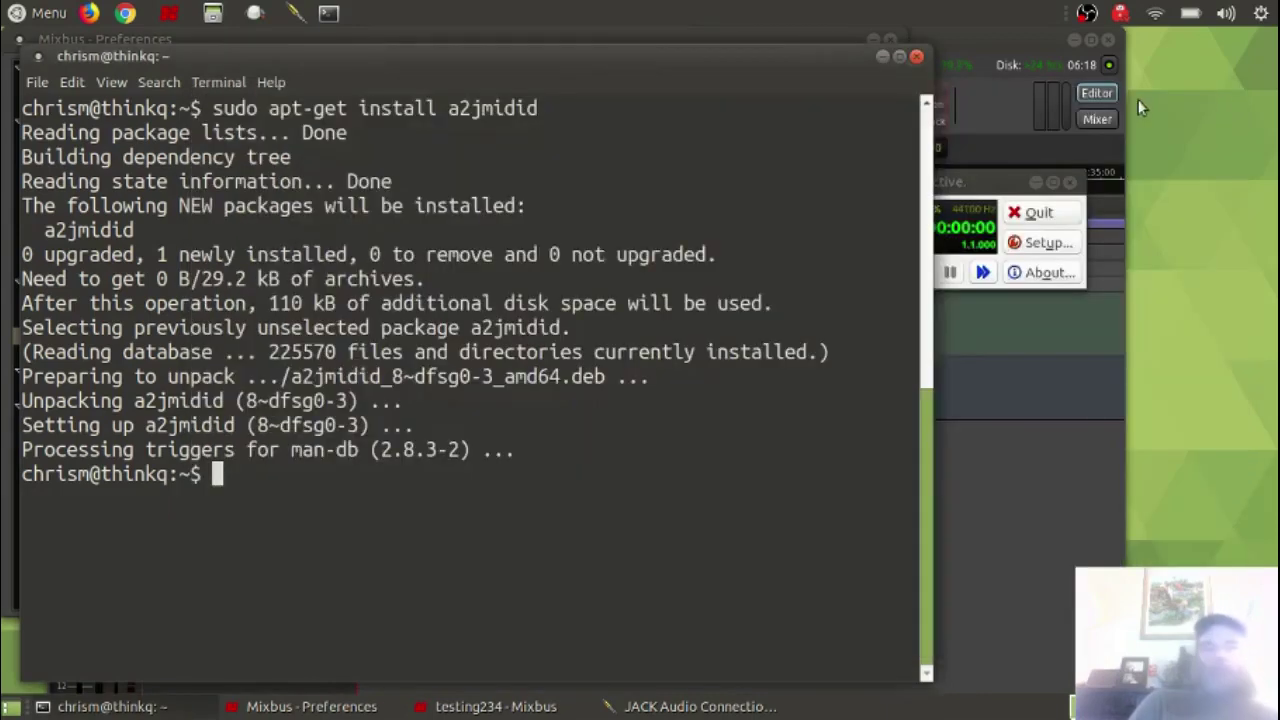
Quit Mixbus and stop the JACK audio server
{"action": "left_click", "coordinate": [975, 225]}
{"action": "left_click", "coordinate": [766, 214]}
{"action": "left_click", "coordinate": [990, 254]}
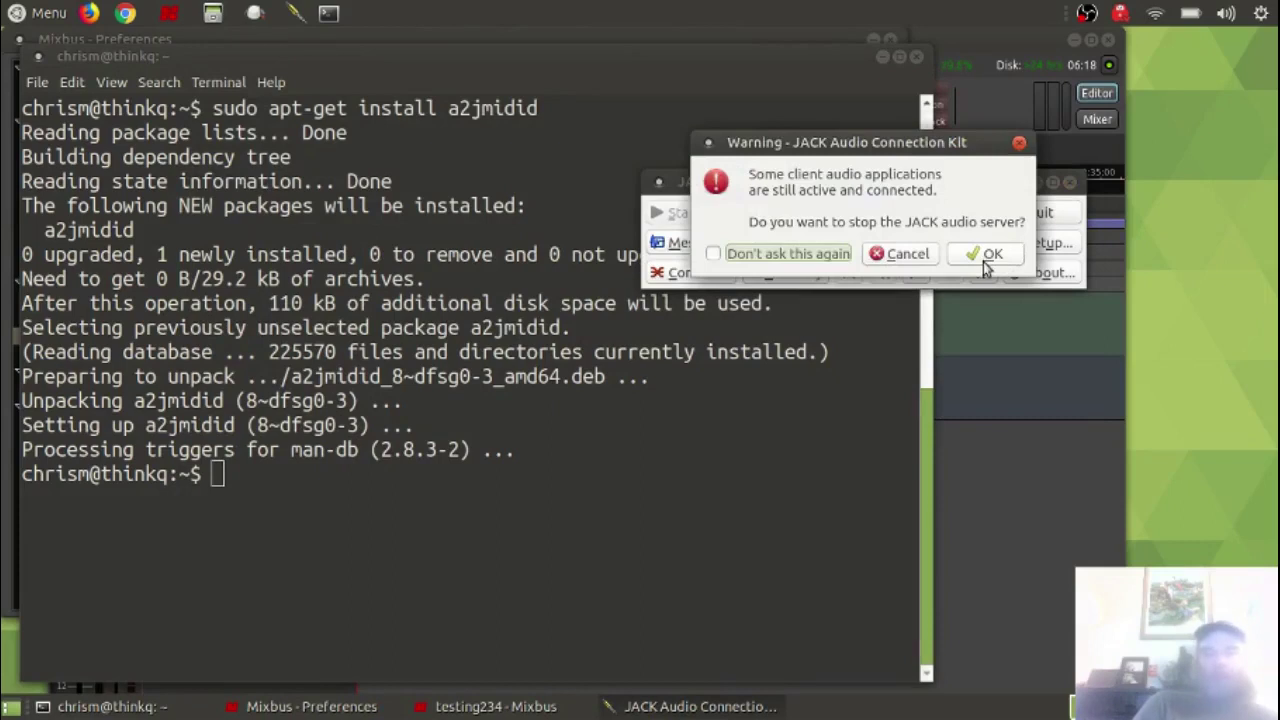
{"action": "left_click", "coordinate": [1001, 50]}
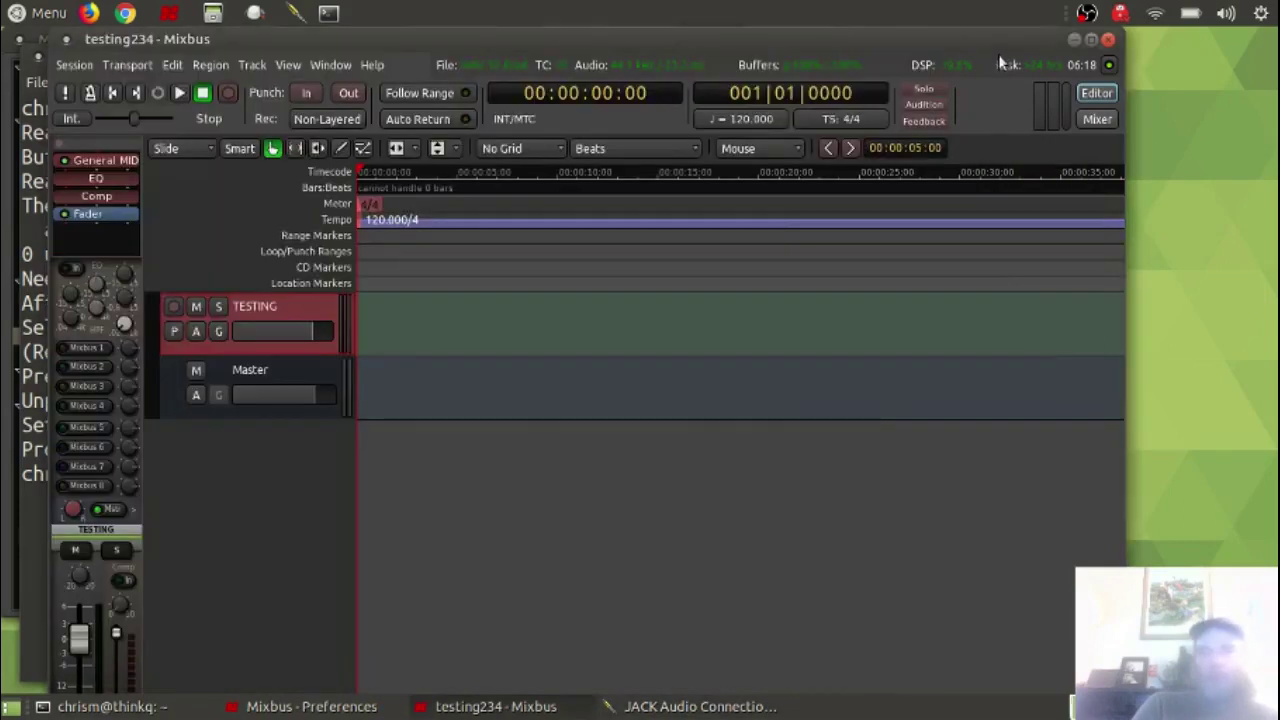
{"action": "left_click", "coordinate": [1108, 40]}
{"action": "left_click", "coordinate": [686, 395]}
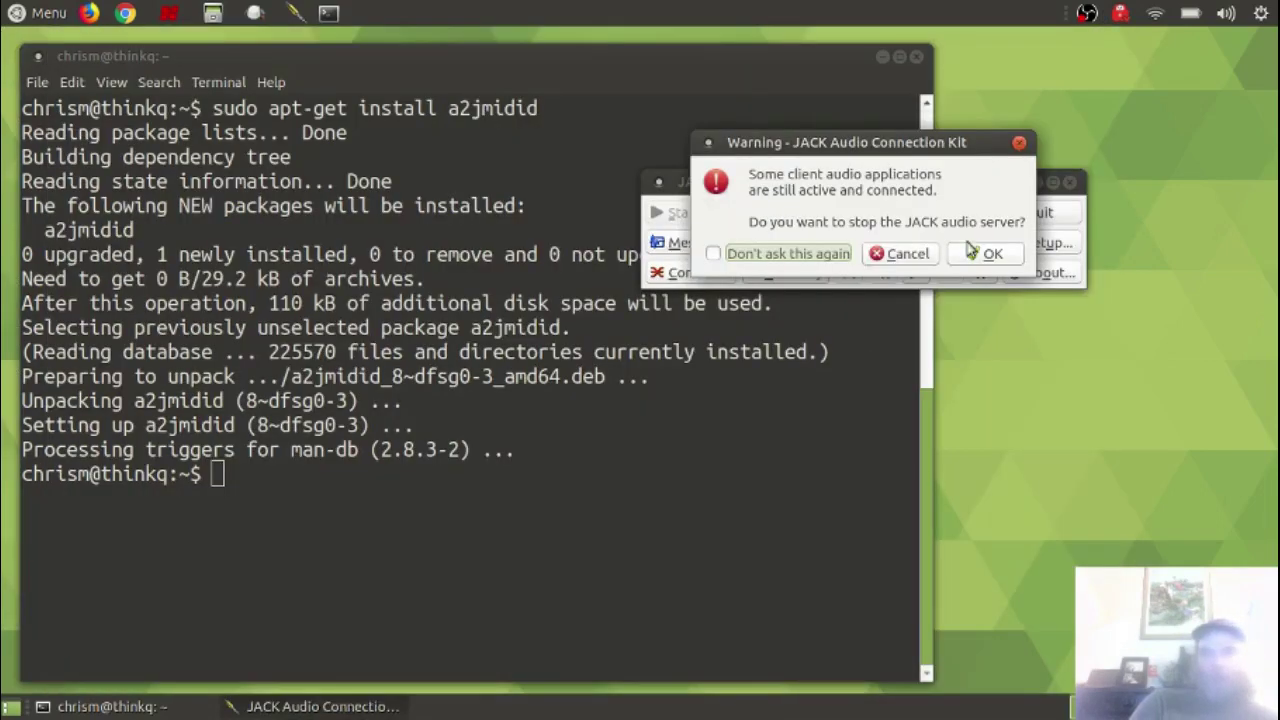
{"action": "left_click", "coordinate": [973, 256]}
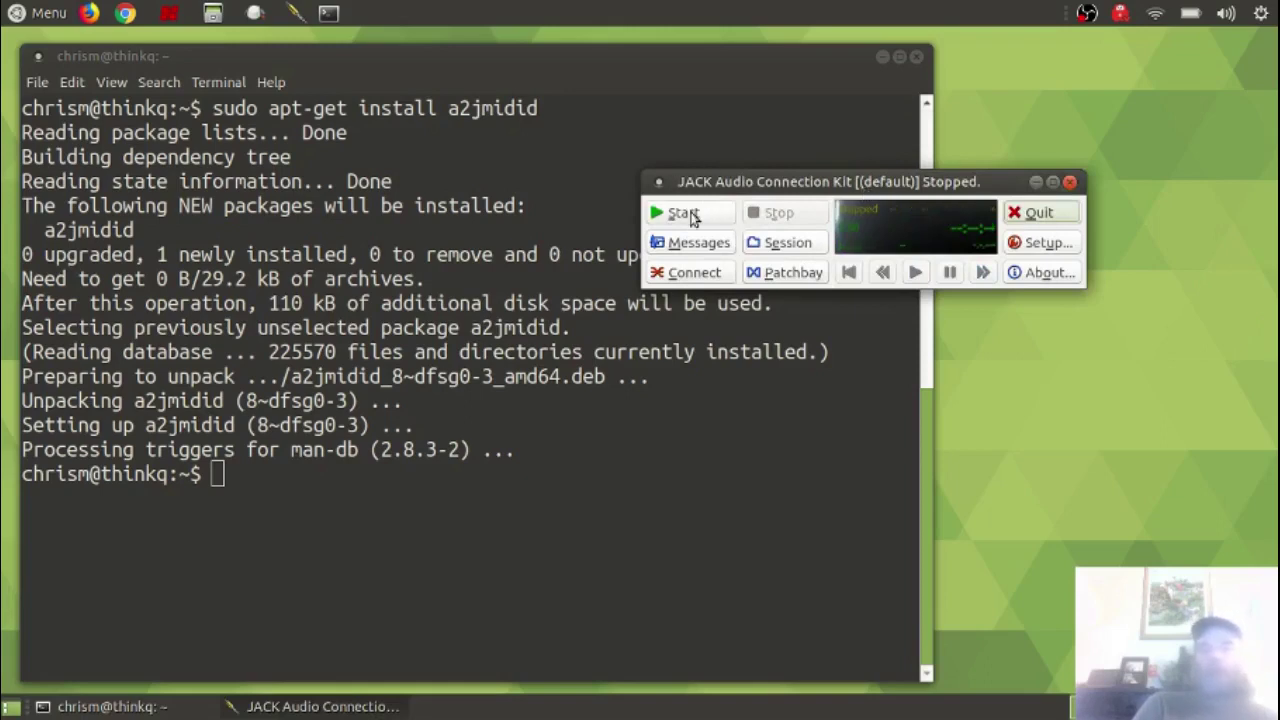
Start the JACK audio server and check the audio, MIDI and ALSA clients in the connections window, closing it when finished
{"action": "left_click", "coordinate": [692, 216]}
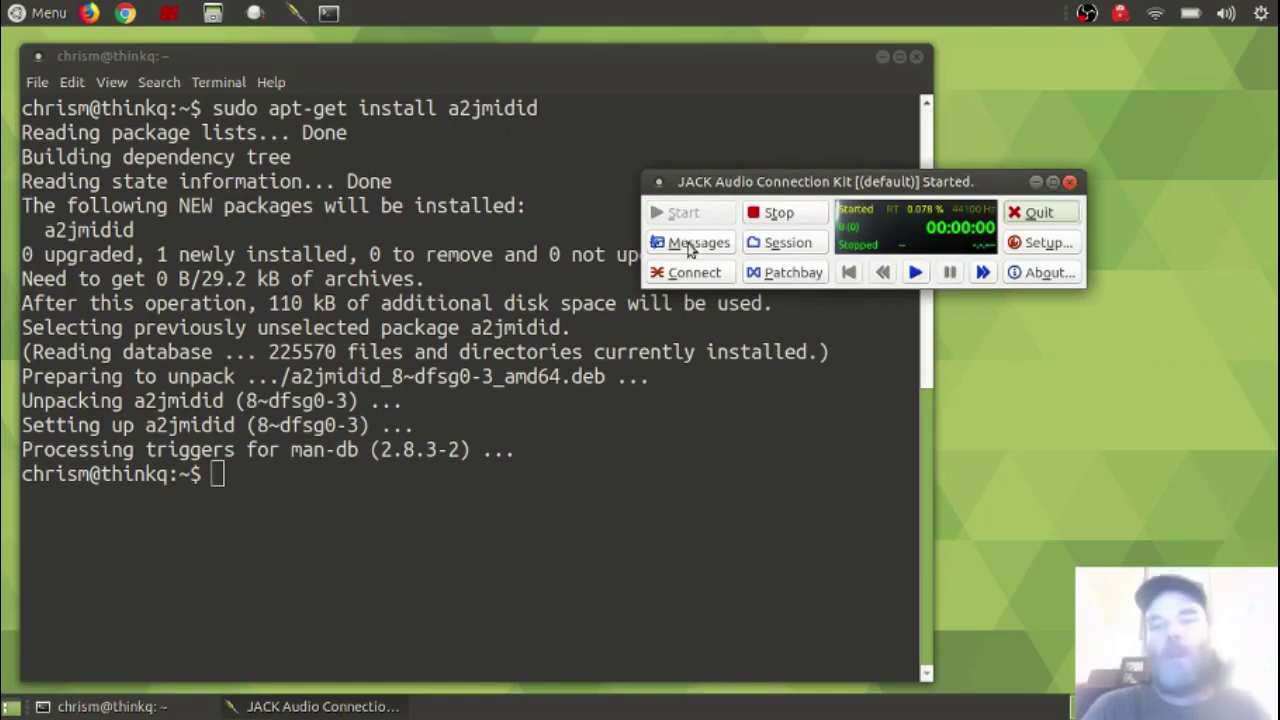
{"action": "left_click", "coordinate": [676, 272]}
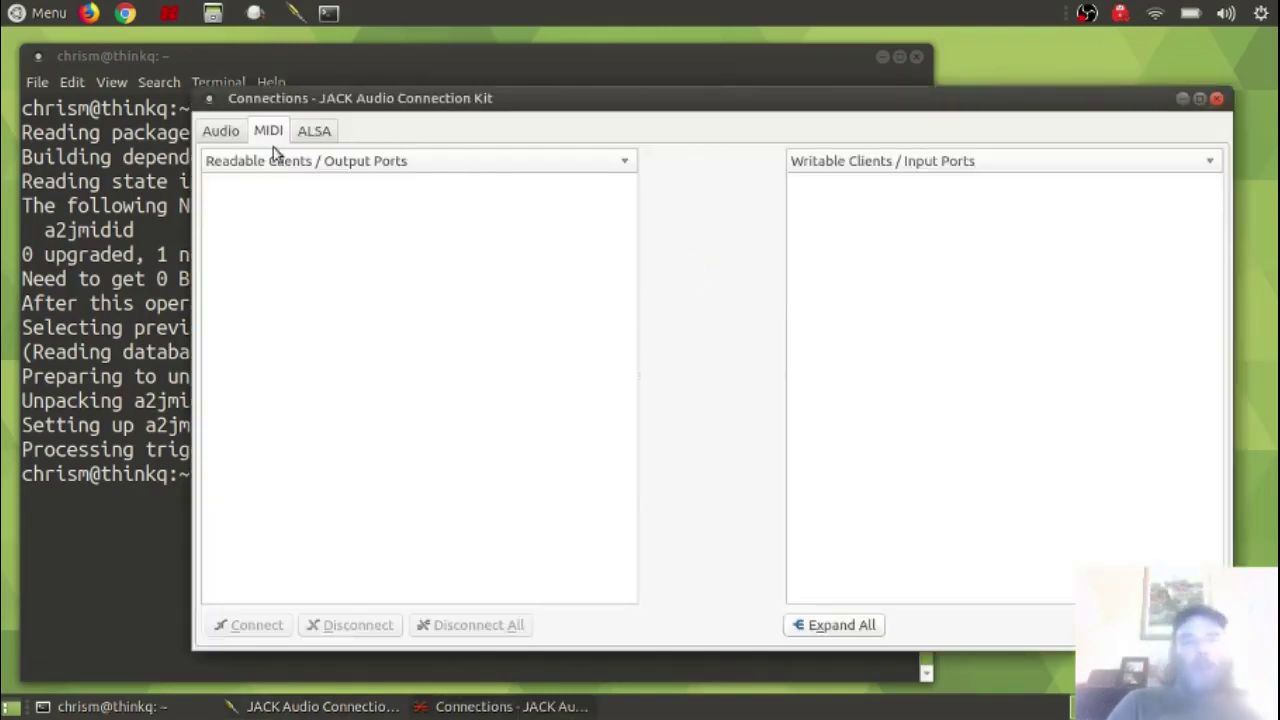
{"action": "left_click", "coordinate": [226, 134]}
{"action": "left_click", "coordinate": [308, 131]}
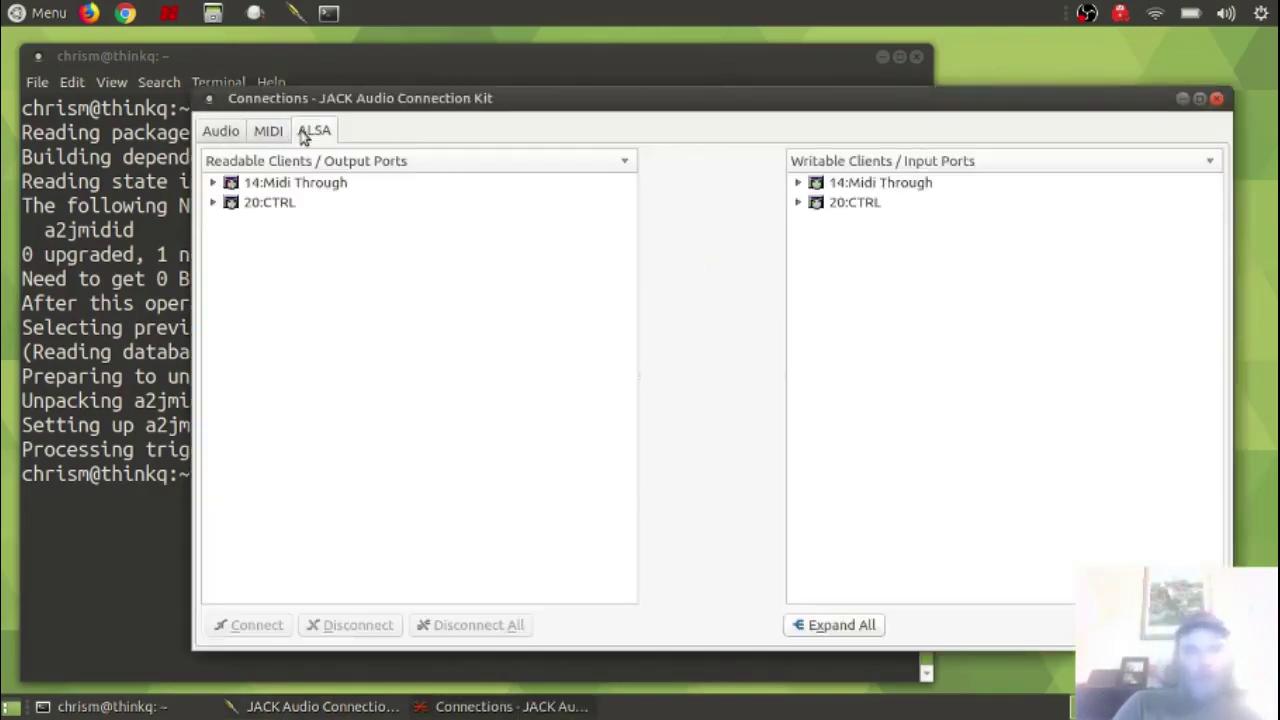
{"action": "left_click", "coordinate": [240, 137]}
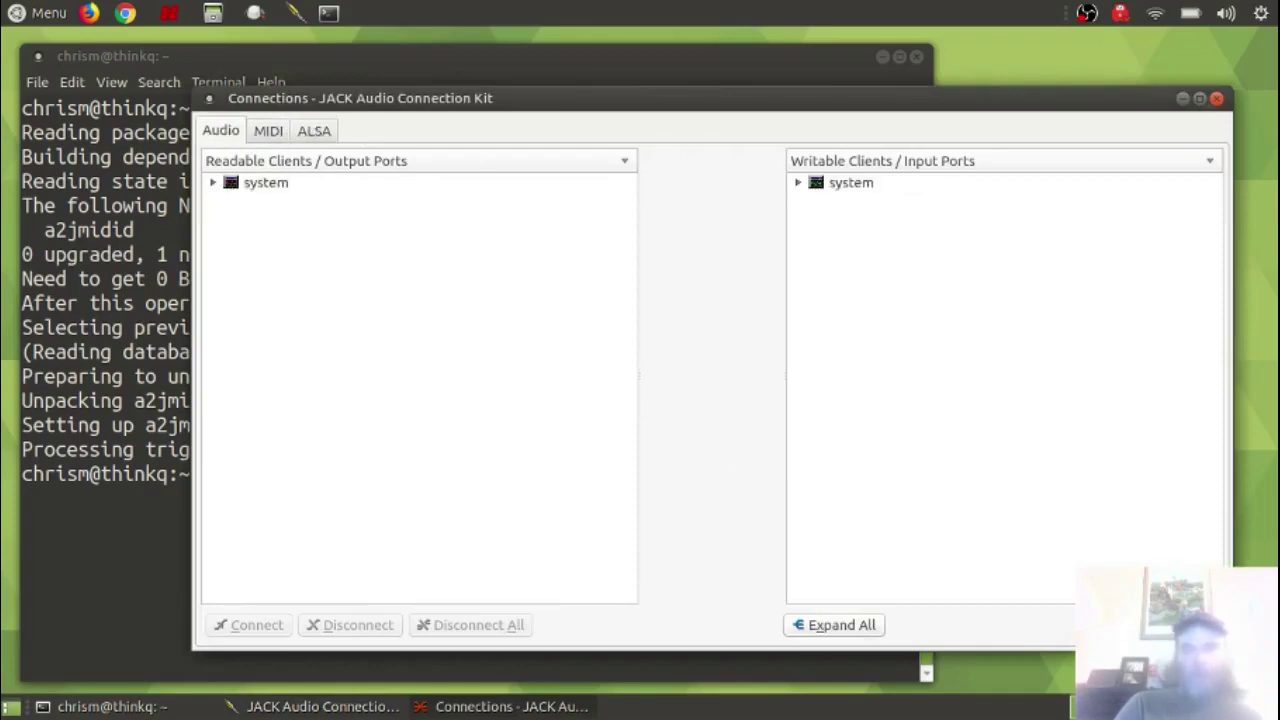
{"action": "left_click", "coordinate": [268, 133]}
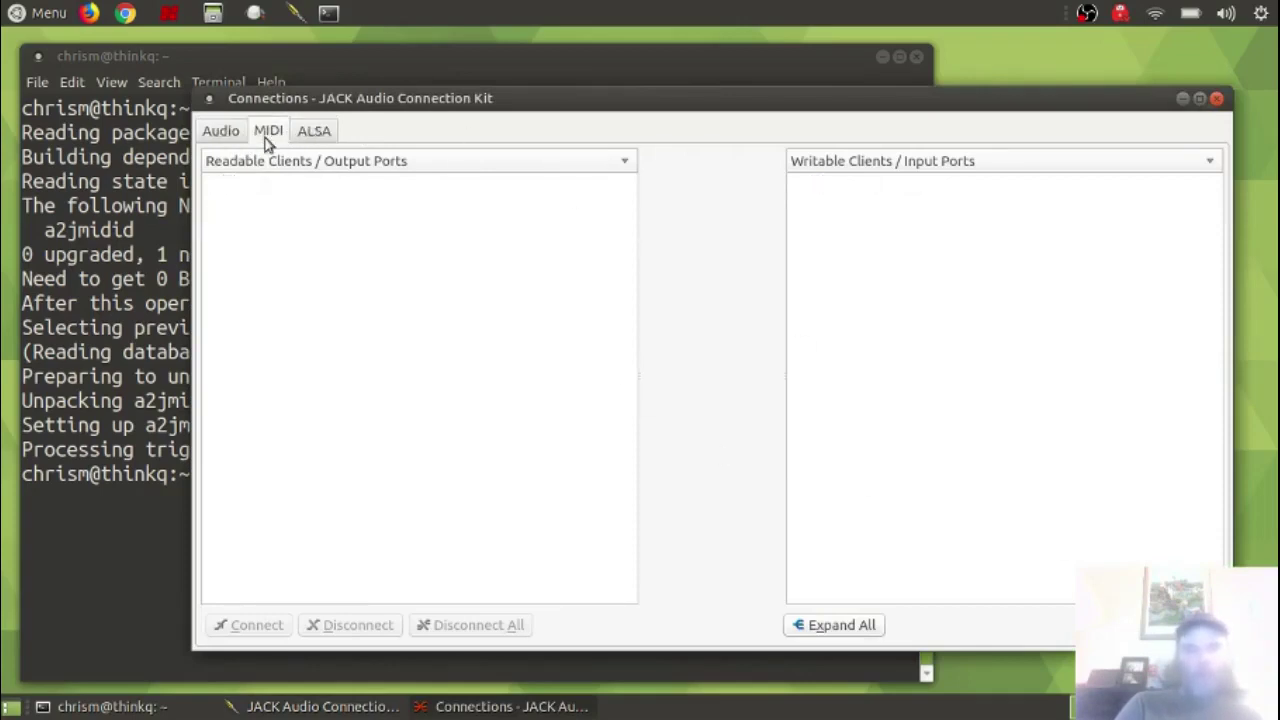
{"action": "left_click", "coordinate": [1217, 99]}
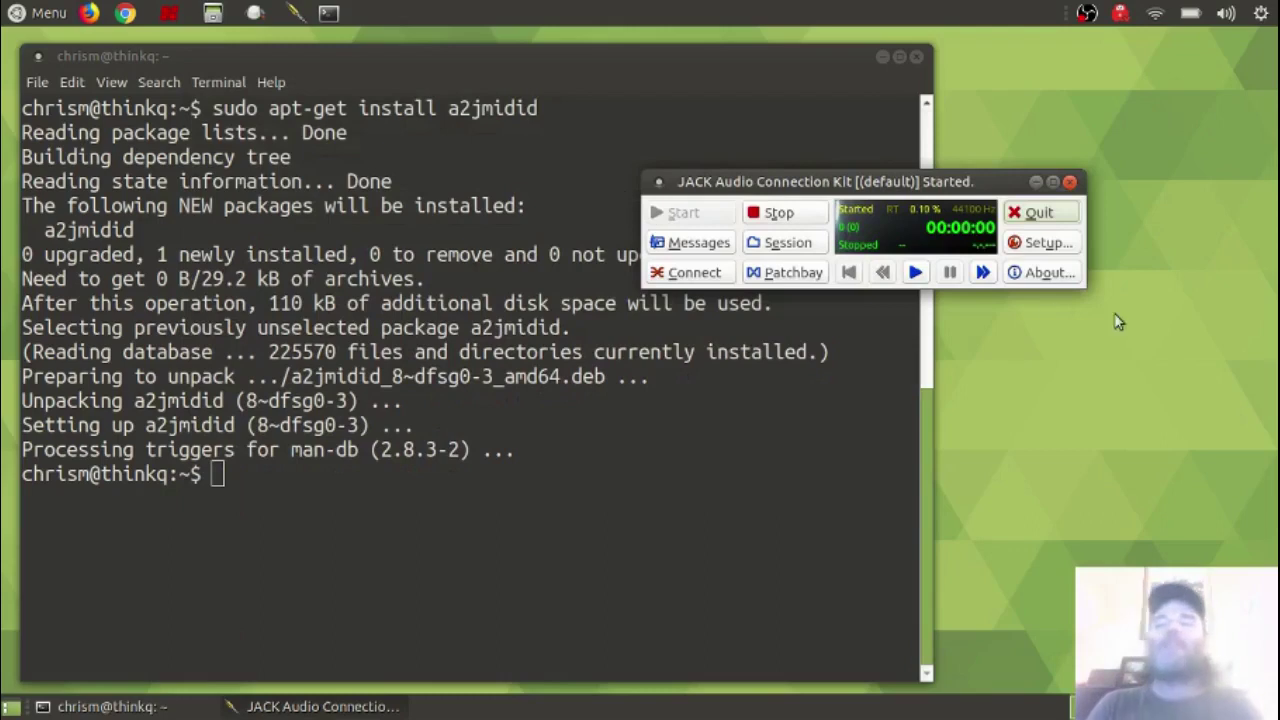
In the JACK setup options, enable executing a script after startup
{"action": "left_click", "coordinate": [1043, 244]}
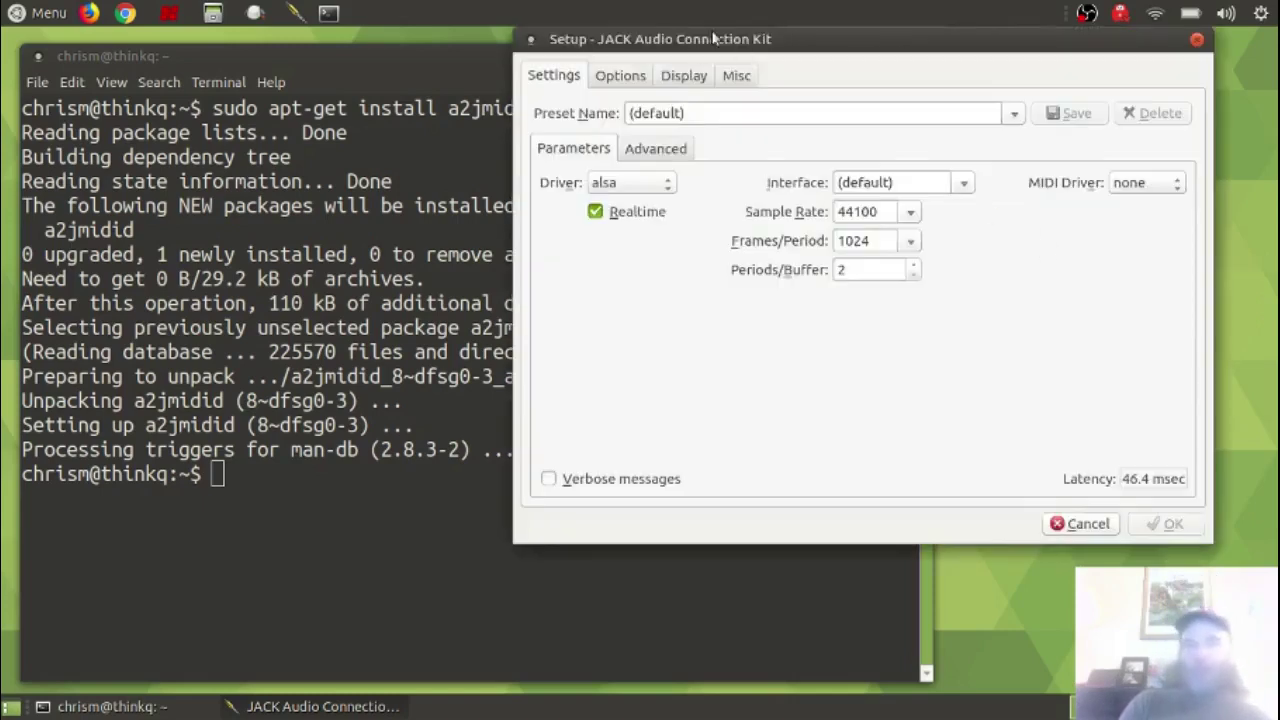
{"action": "left_click", "coordinate": [631, 78]}
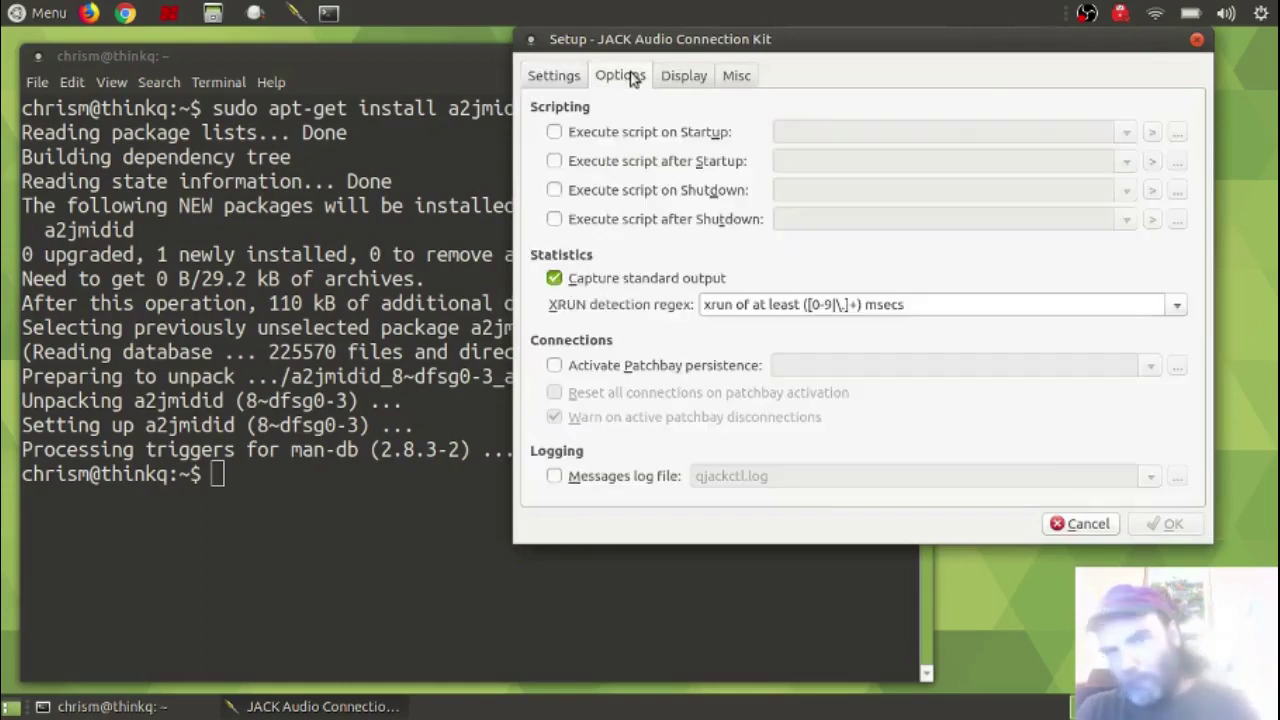
{"action": "left_click", "coordinate": [585, 163]}
In the terminal, run cat ~/mixbus/gettingmidiworking.txt and copy the a2jmidid -e & command from the notes
{"action": "key", "text": "alt+Tab"}
{"action": "key", "text": "ctrl+r"}
{"action": "type", "text": "catr"}
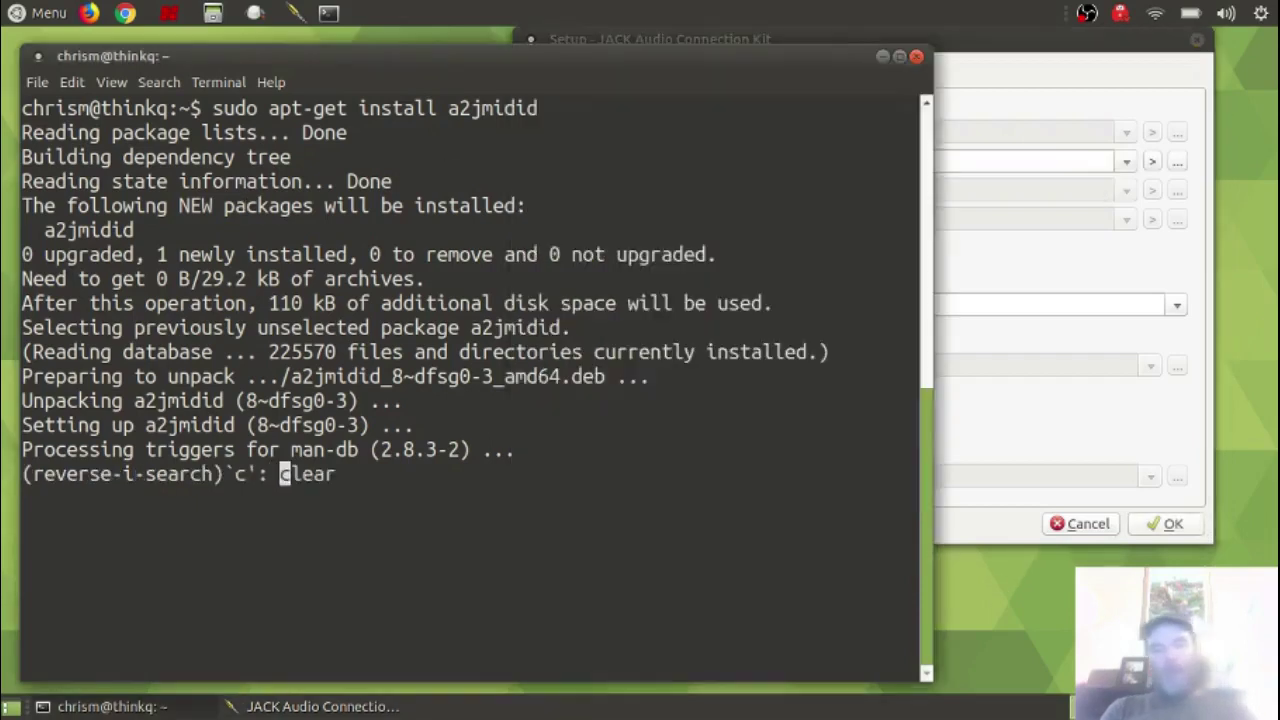
{"action": "key", "text": "Return"}
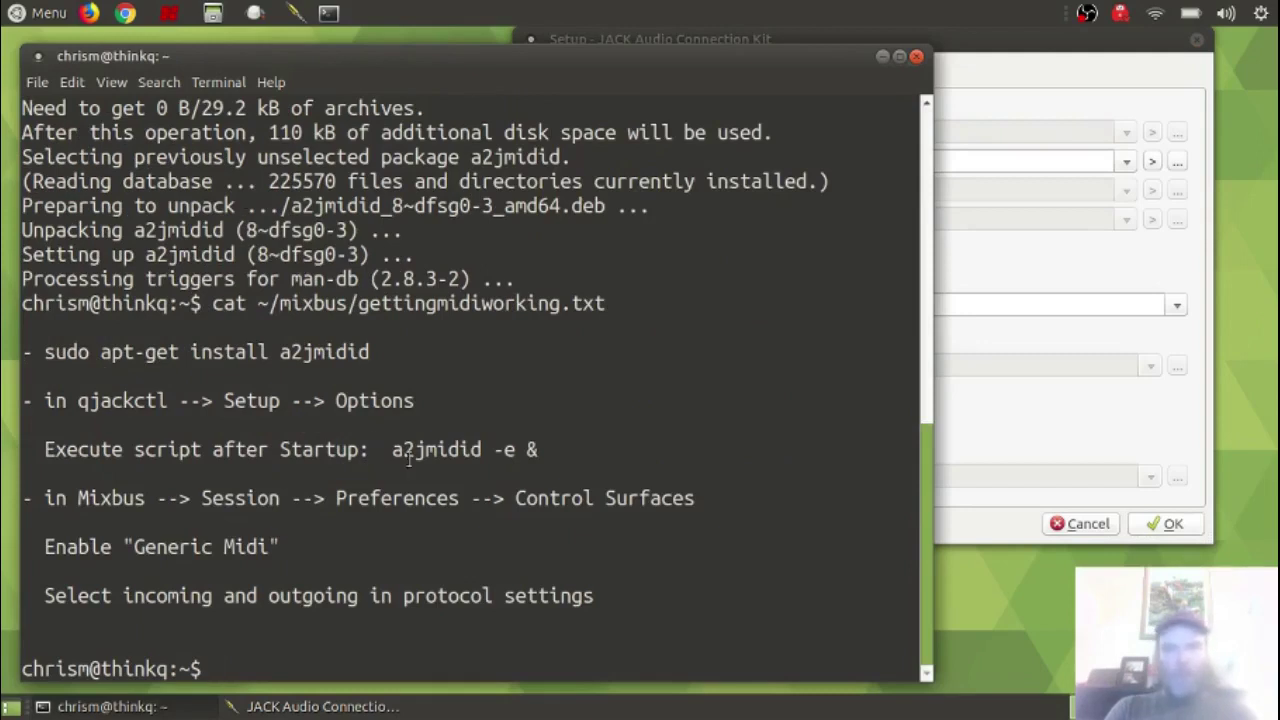
{"action": "left_click_drag", "start_coordinate": [395, 449], "coordinate": [540, 450]}
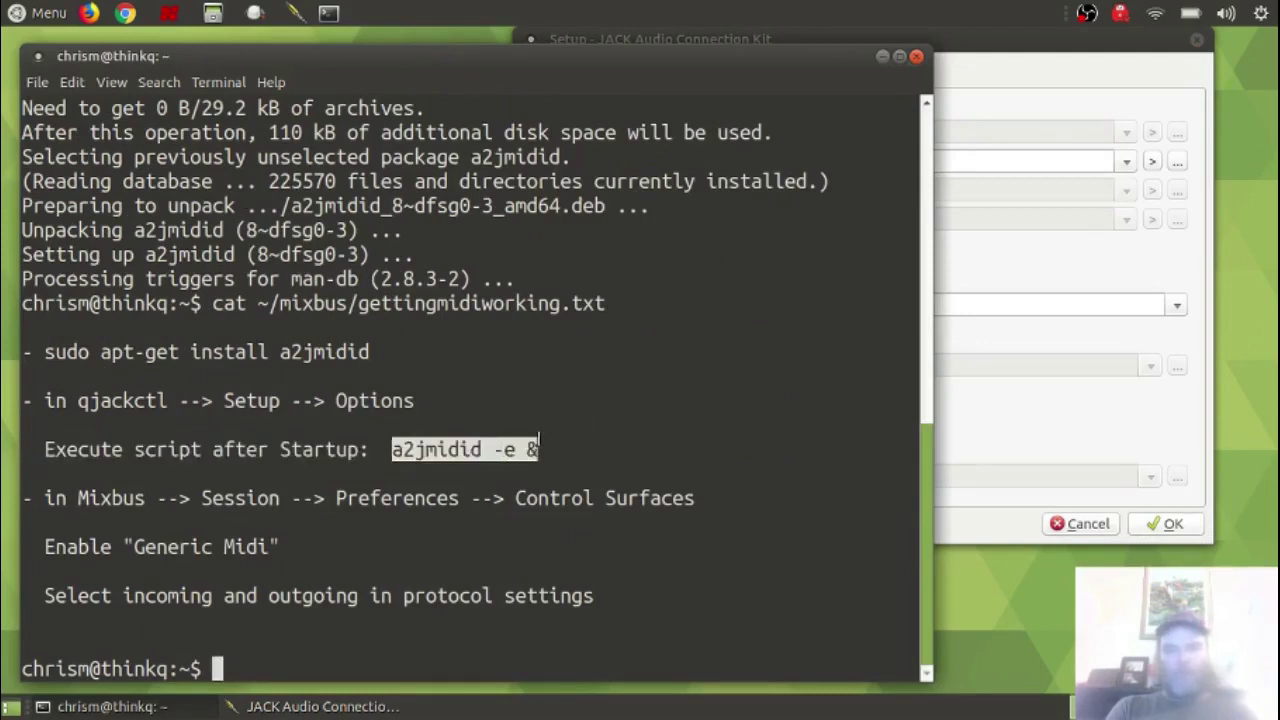
{"action": "right_click", "coordinate": [548, 452]}
{"action": "left_click", "coordinate": [580, 524]}
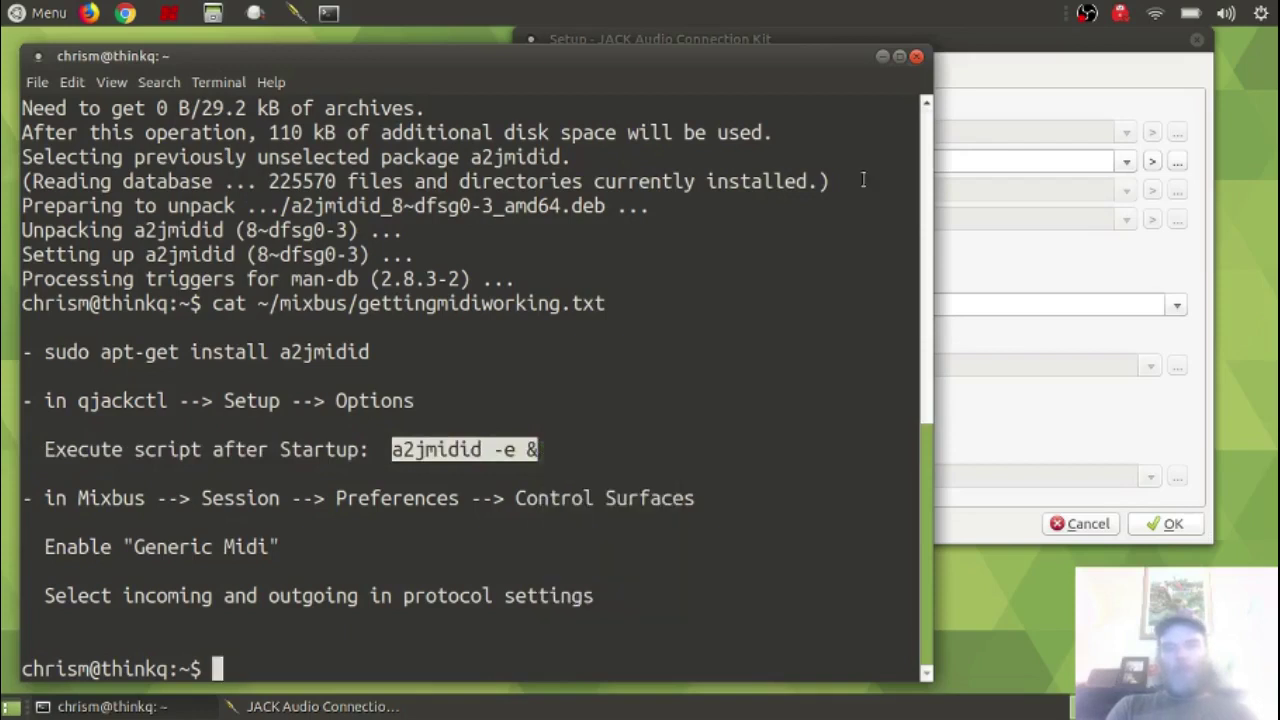
Paste a2jmidid -e & as the after-startup script in the JACK setup, save the settings and dismiss the restart warning
{"action": "left_click", "coordinate": [1071, 44]}
{"action": "left_click", "coordinate": [846, 158]}
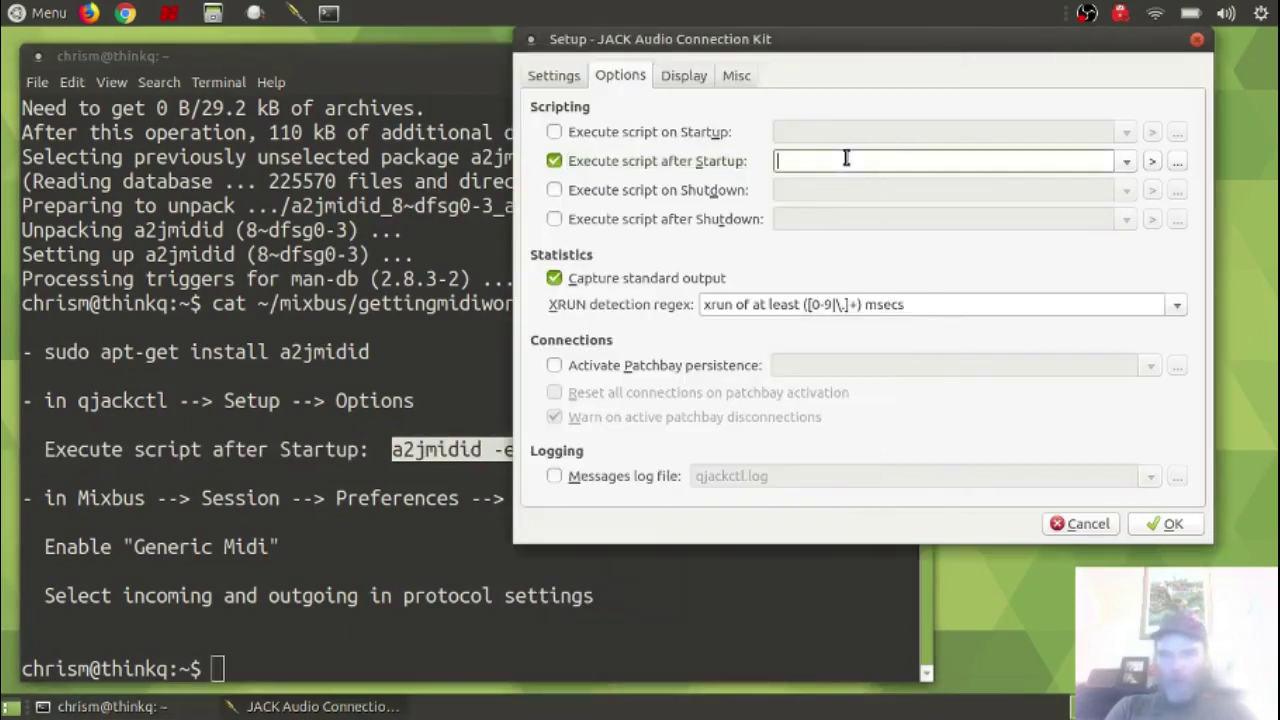
{"action": "key", "text": "ctrl+v"}
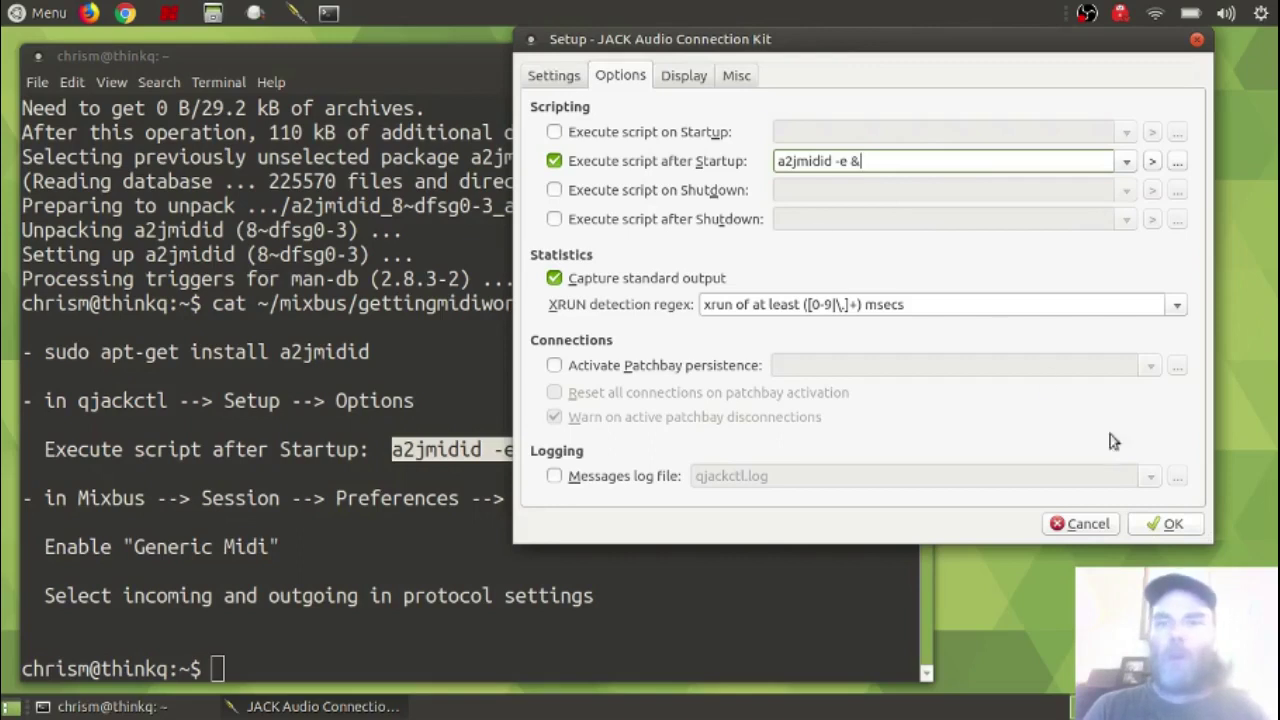
{"action": "left_click", "coordinate": [1168, 525]}
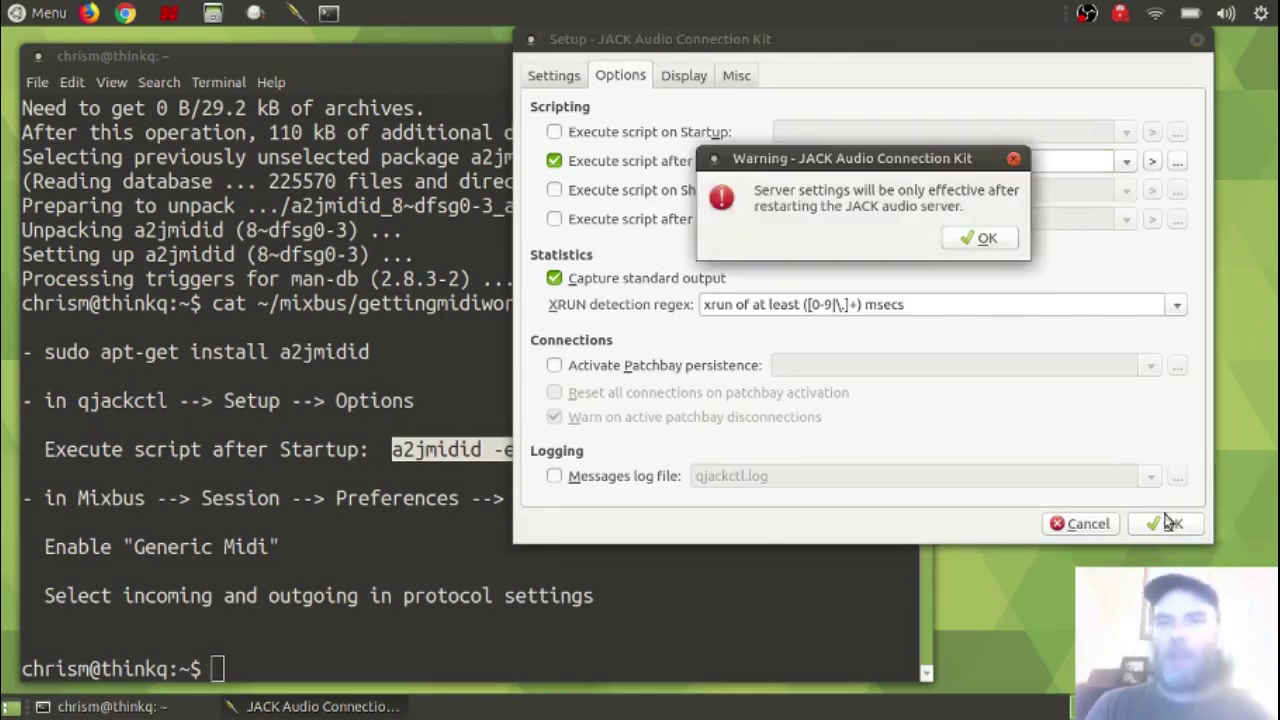
{"action": "left_click", "coordinate": [985, 236]}
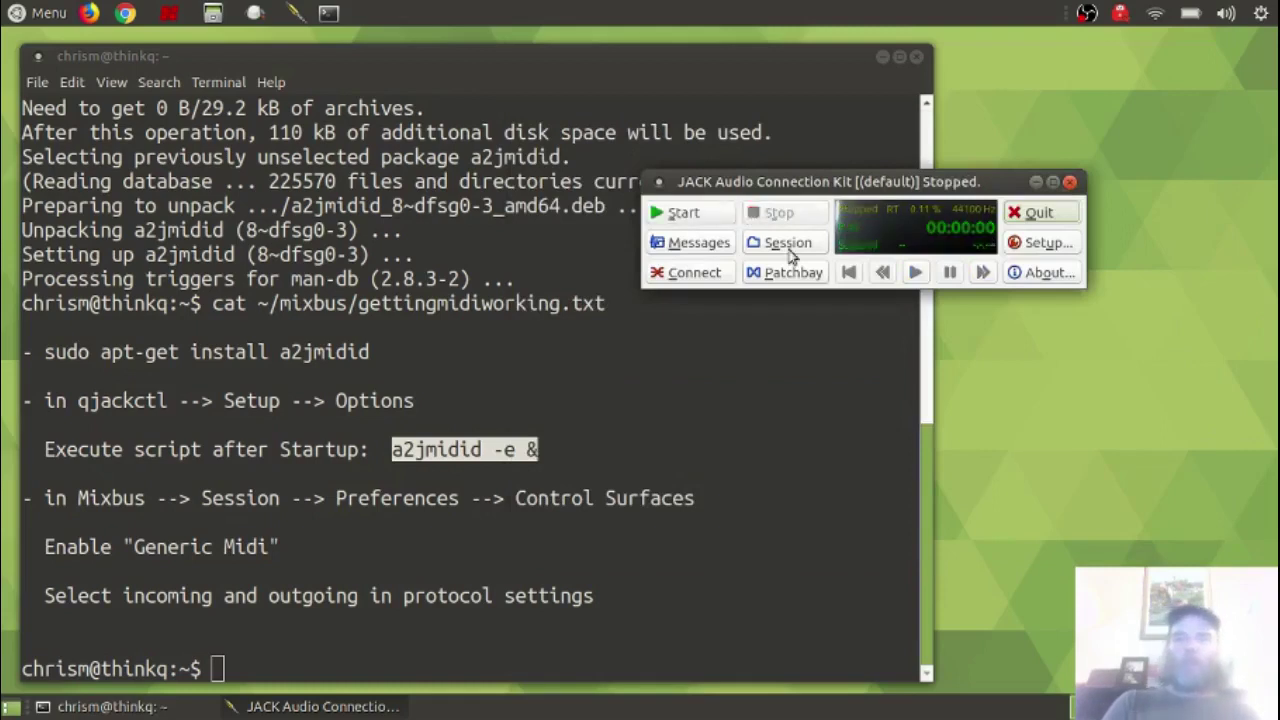
Start the JACK server again and inspect the a2j client's MIDI output and input ports, closing the connections window when finished
{"action": "left_click", "coordinate": [667, 218]}
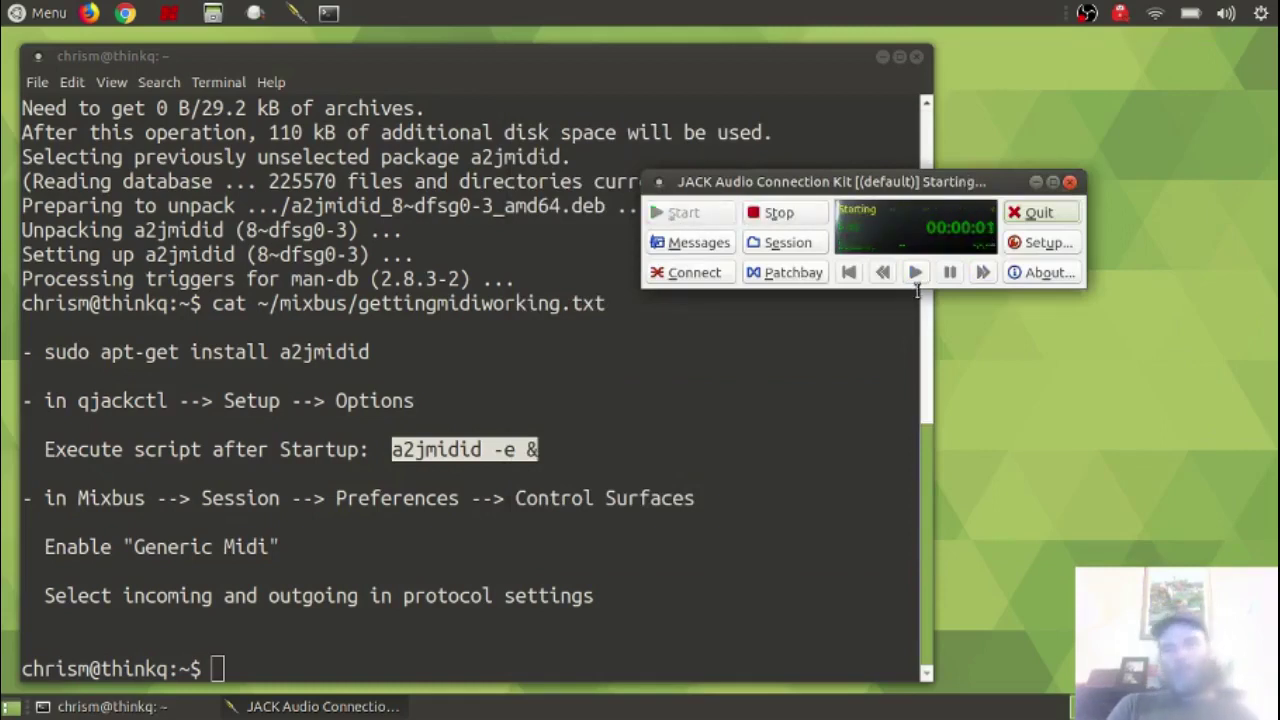
{"action": "left_click", "coordinate": [712, 280]}
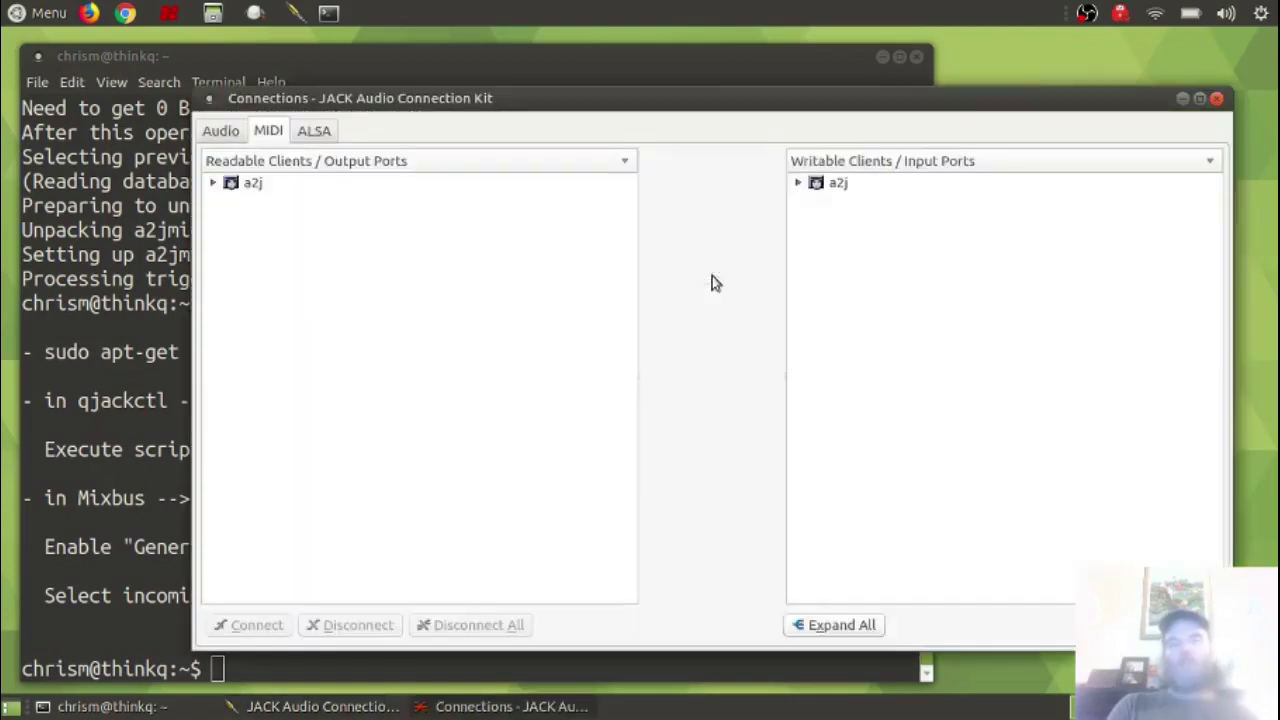
{"action": "left_click", "coordinate": [212, 184]}
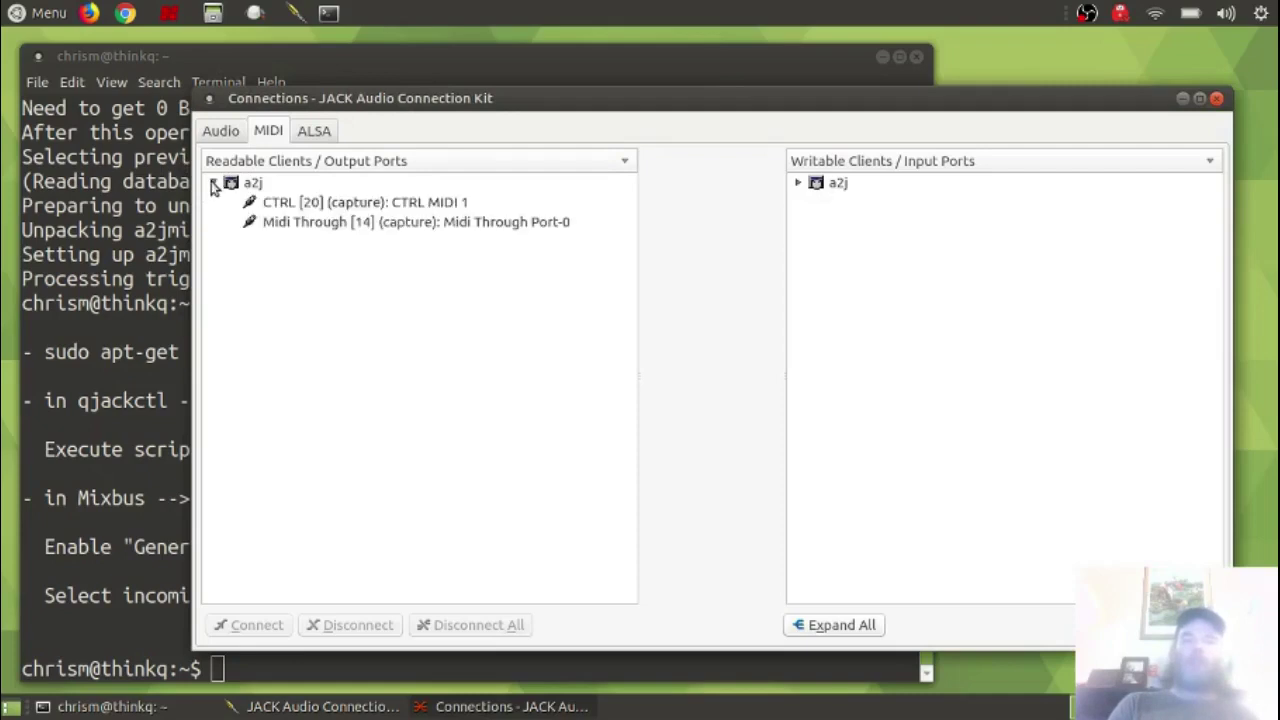
{"action": "left_click", "coordinate": [380, 204]}
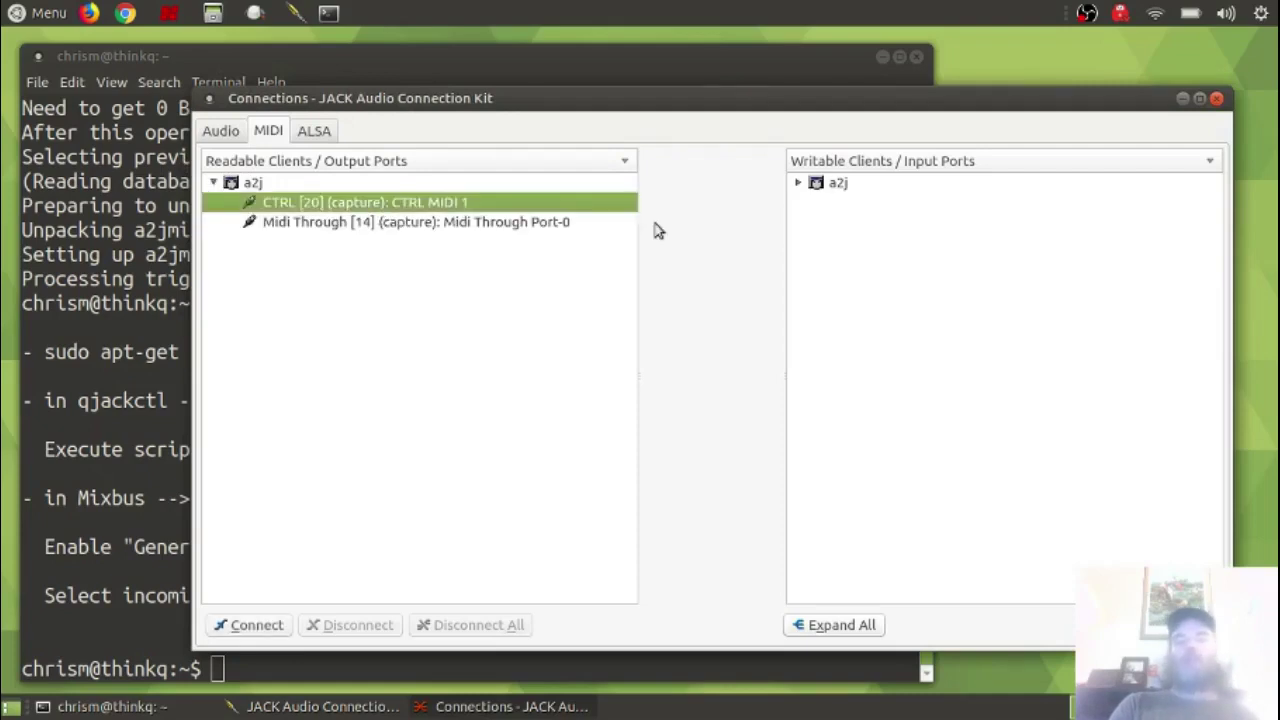
{"action": "left_click", "coordinate": [797, 183]}
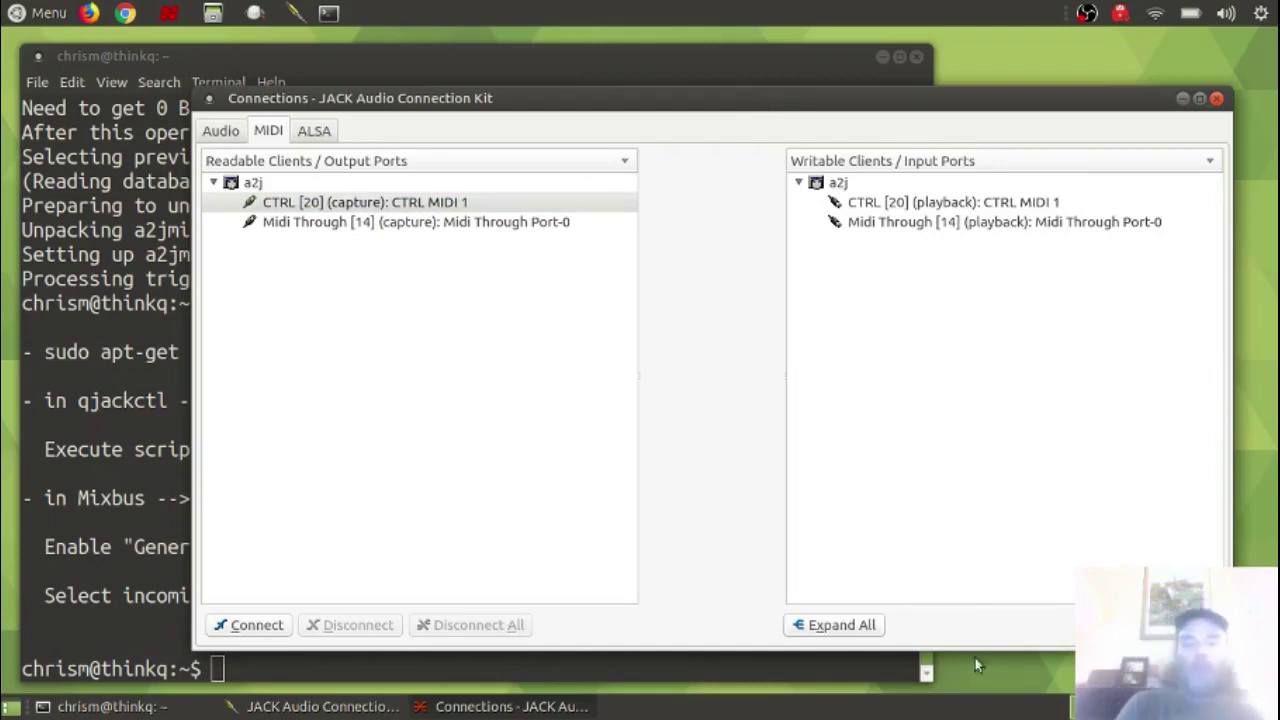
{"action": "left_click", "coordinate": [1217, 100]}
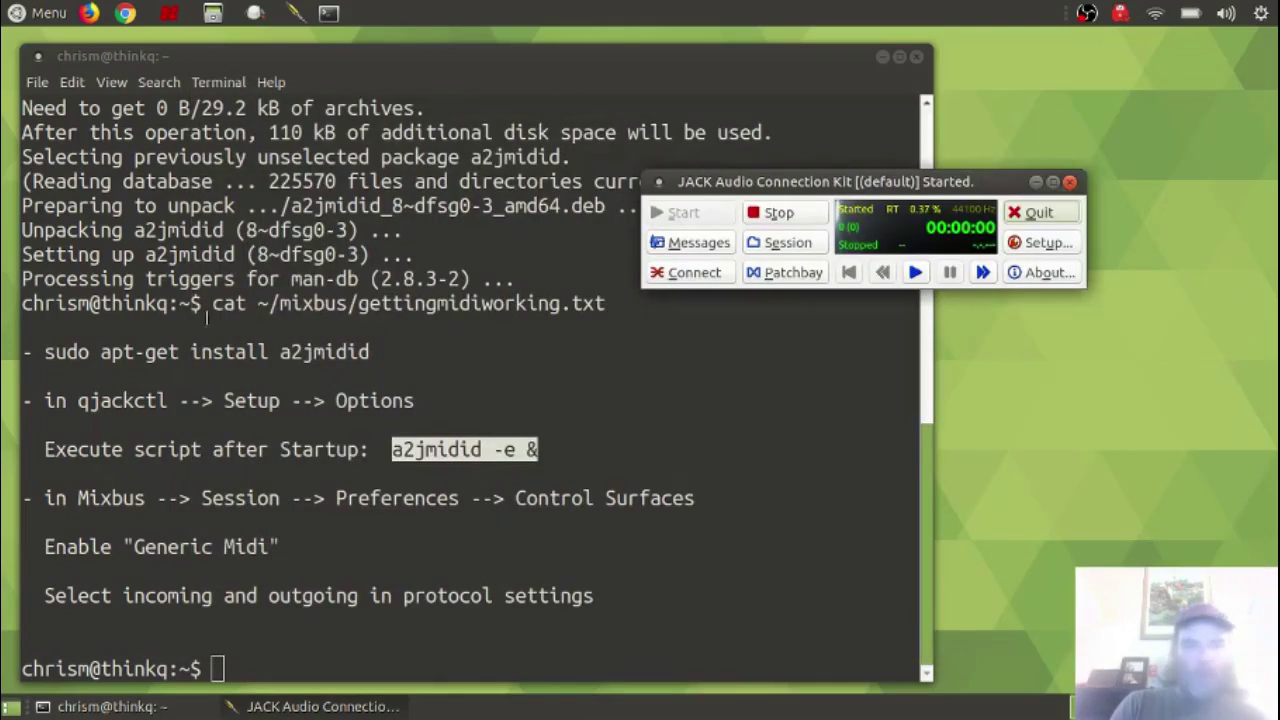
Launch Mixbus with the testing234 session and check its MIDI connections for the a2j client
{"action": "left_click", "coordinate": [167, 12]}
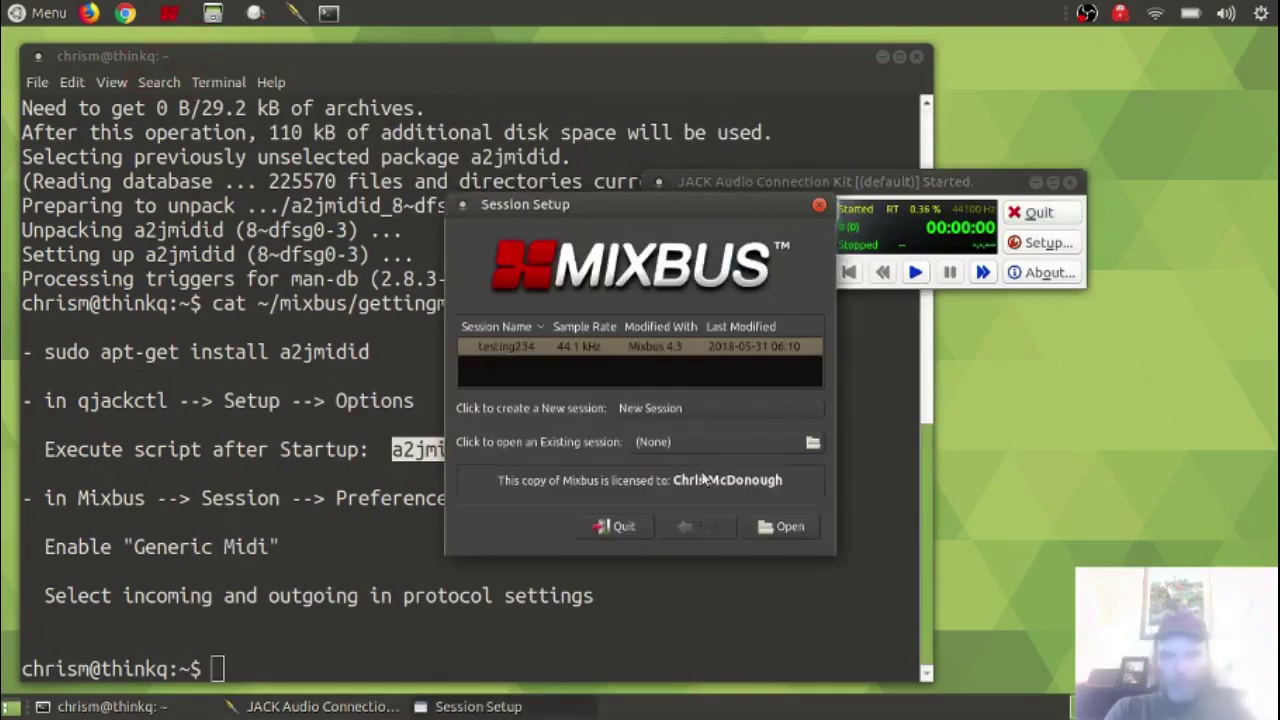
{"action": "left_click", "coordinate": [786, 527]}
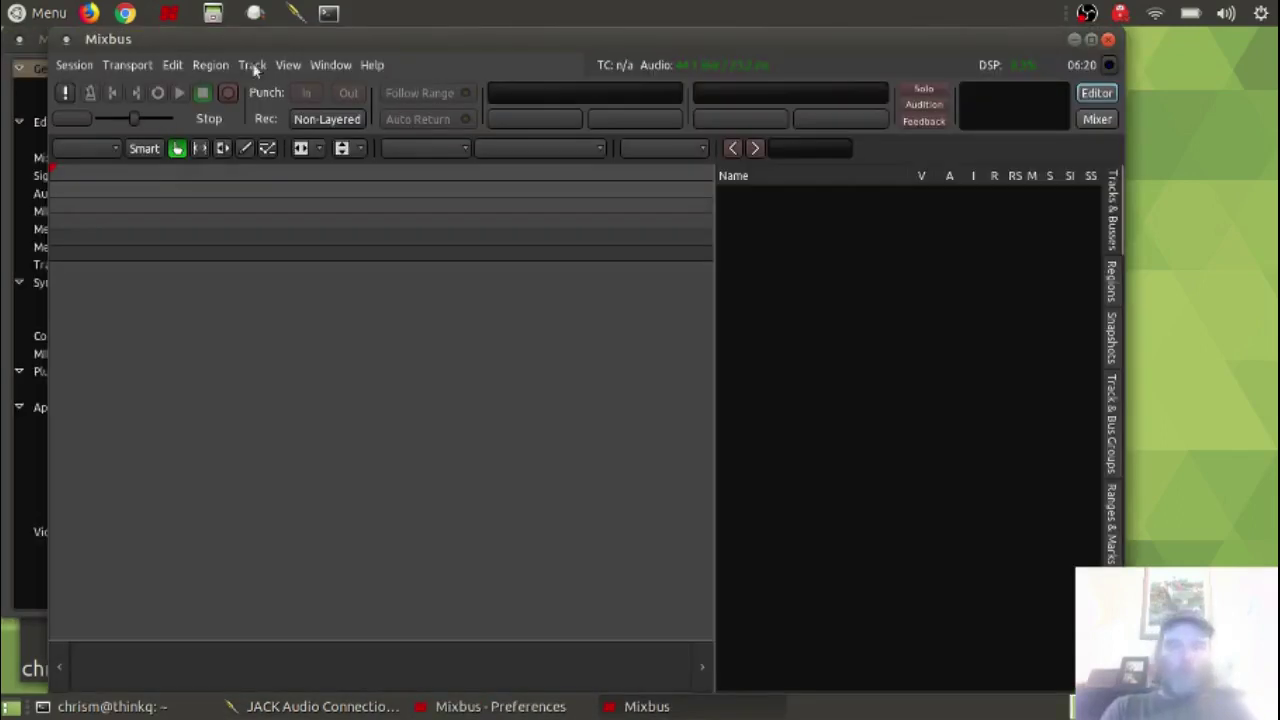
{"action": "left_click", "coordinate": [336, 64]}
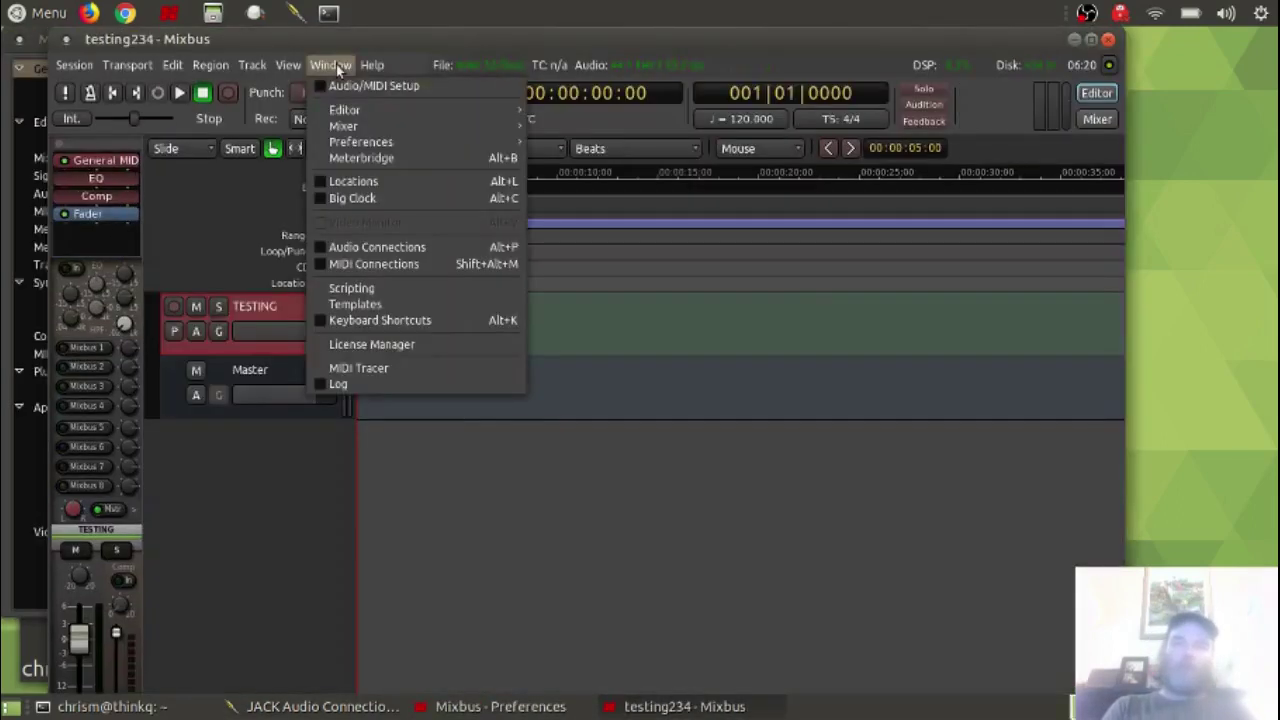
{"action": "left_click", "coordinate": [390, 264]}
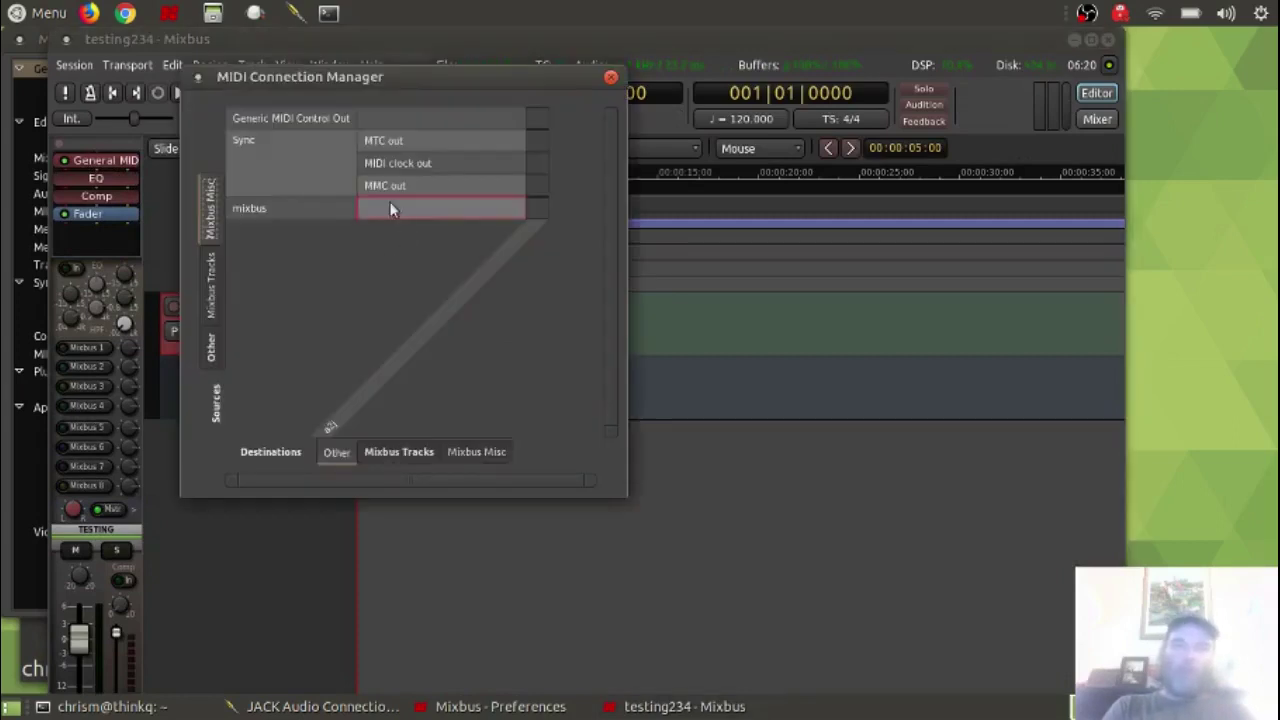
{"action": "left_click", "coordinate": [611, 77]}
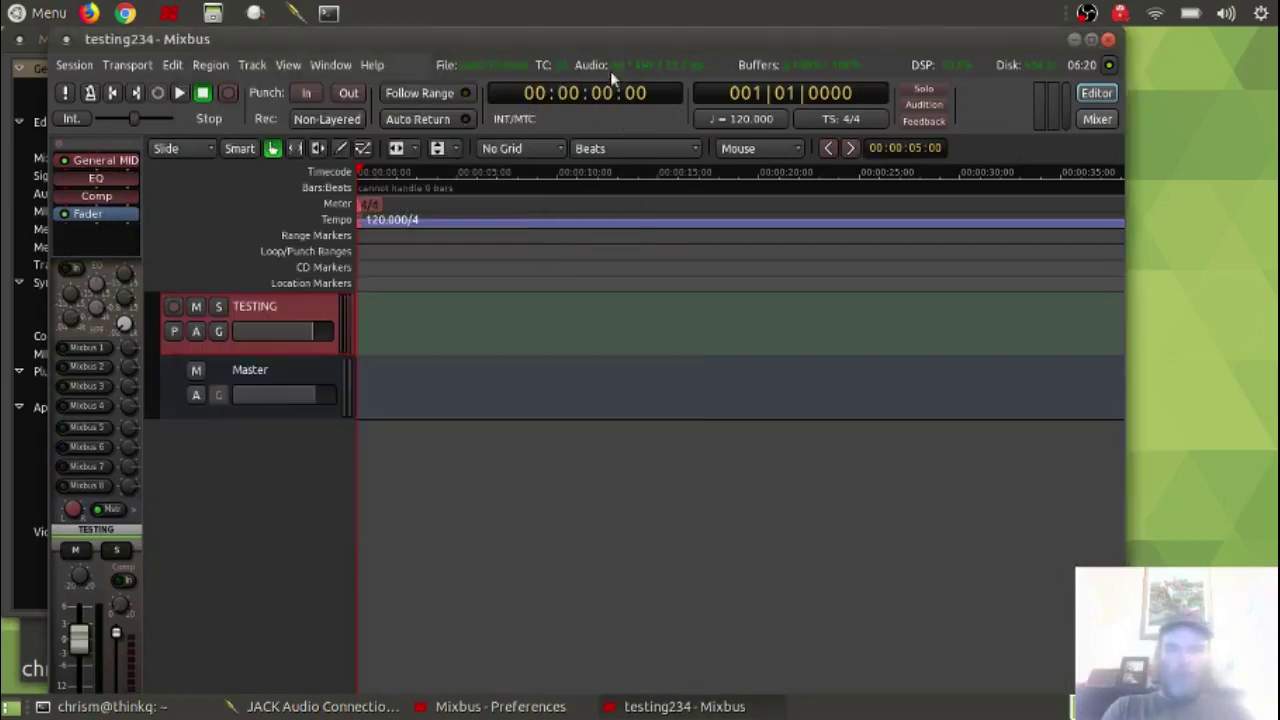
In the control surface preferences, set the Generic MIDI protocol's incoming MIDI to CTRL [20] (capture): CTRL MIDI 1
{"action": "left_click", "coordinate": [120, 64]}
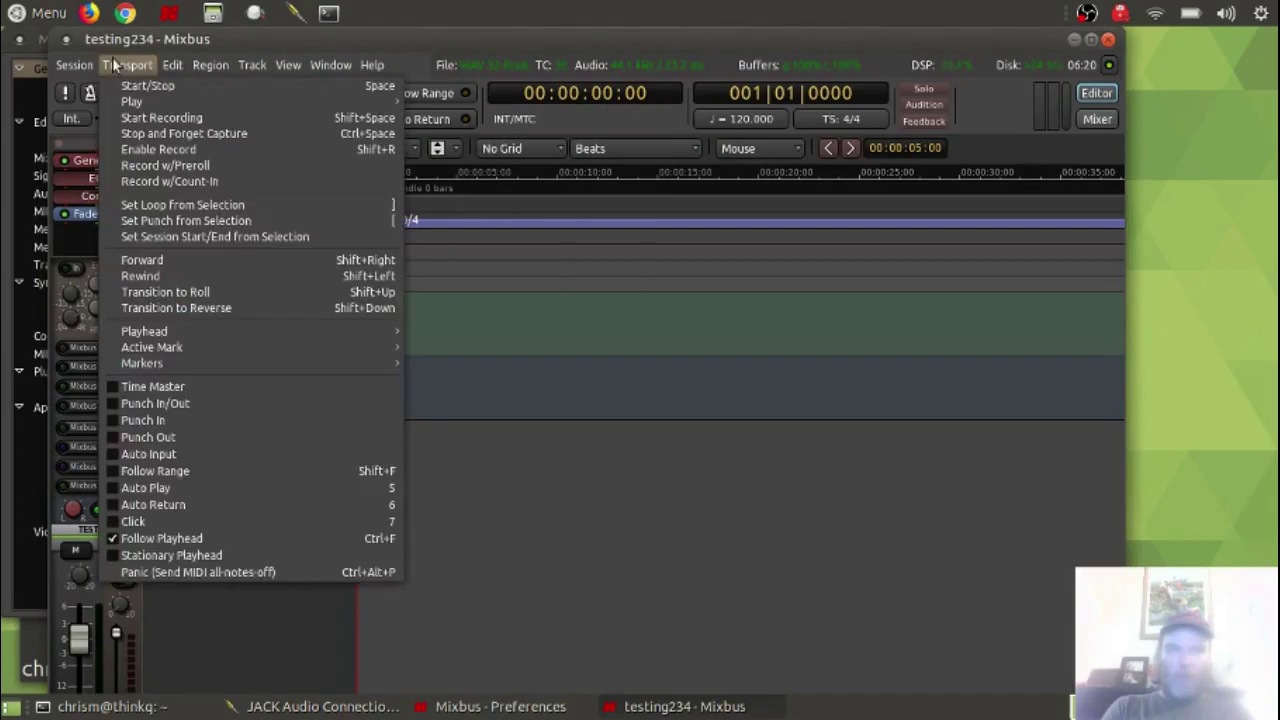
{"action": "mouse_move", "coordinate": [74, 65]}
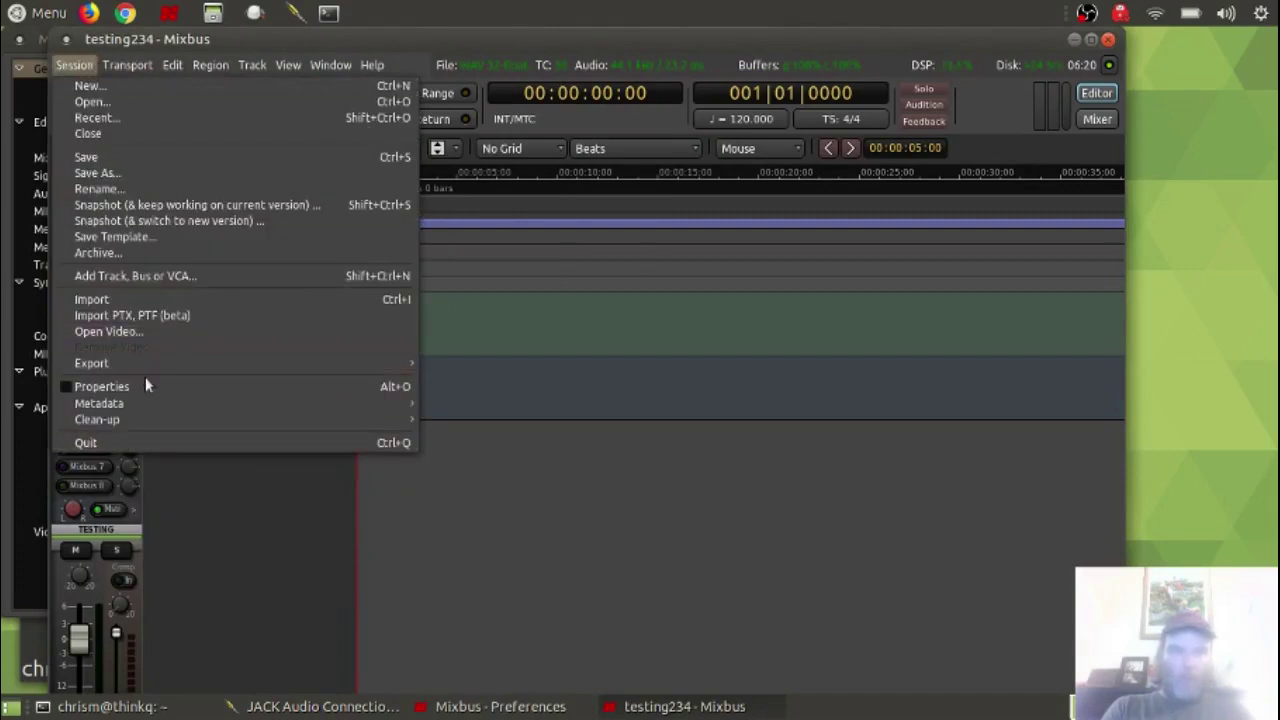
{"action": "mouse_move", "coordinate": [127, 65]}
{"action": "mouse_move", "coordinate": [181, 74]}
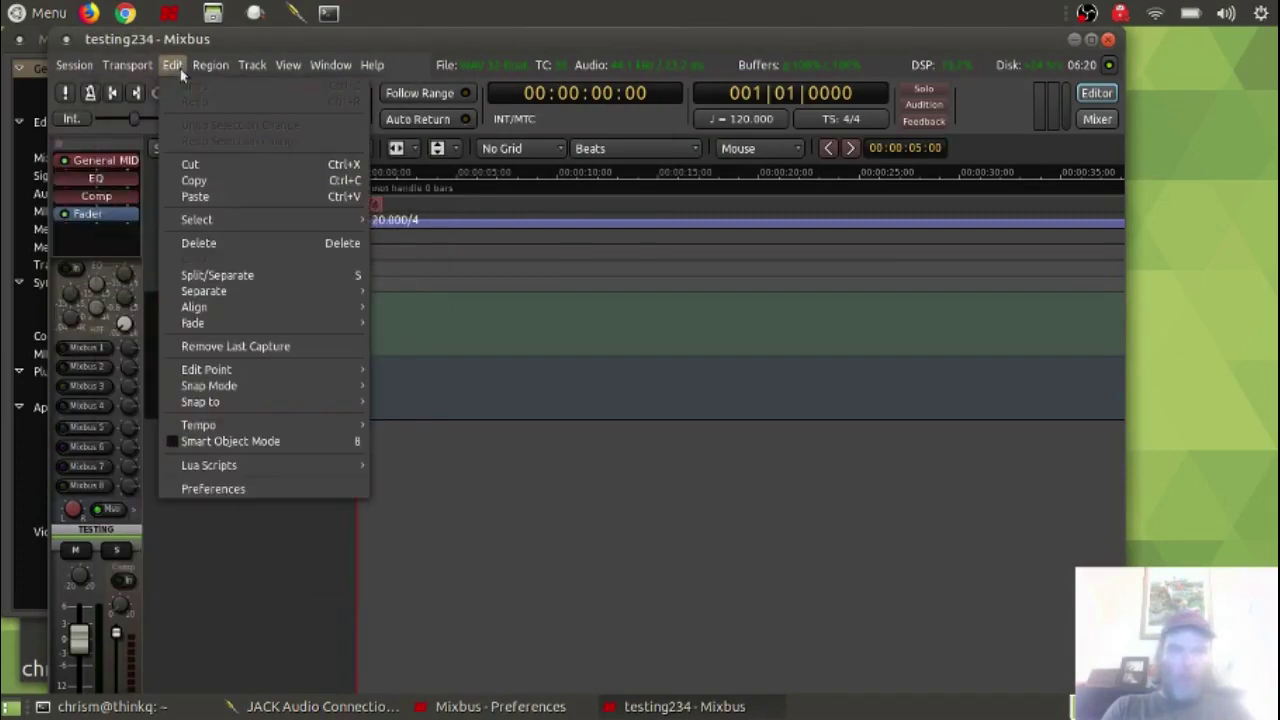
{"action": "left_click", "coordinate": [225, 490]}
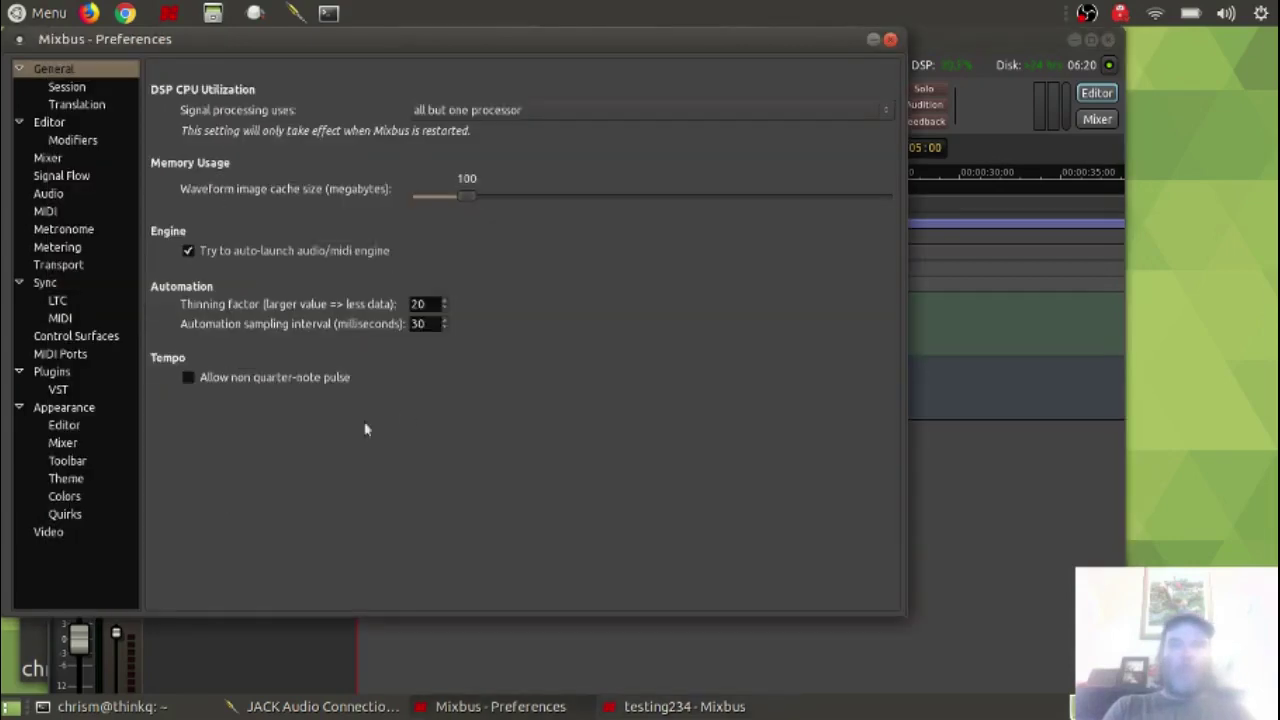
{"action": "left_click", "coordinate": [80, 337]}
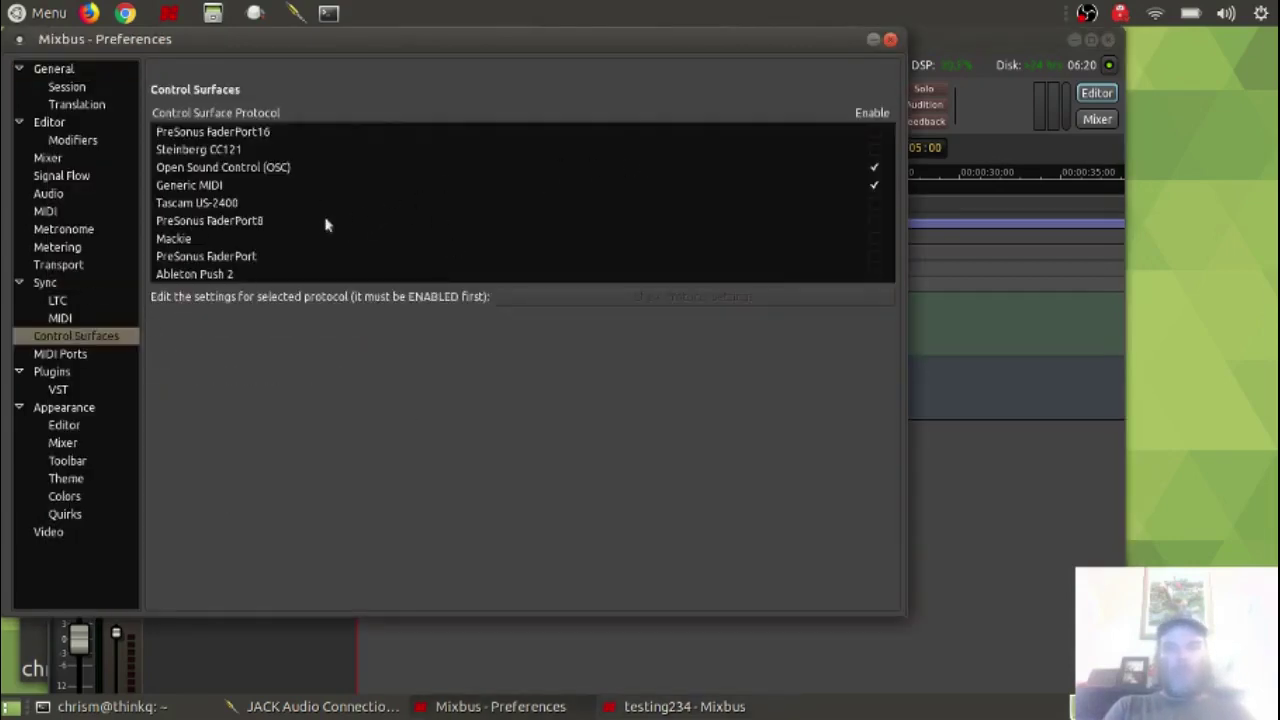
{"action": "double_click", "coordinate": [209, 183]}
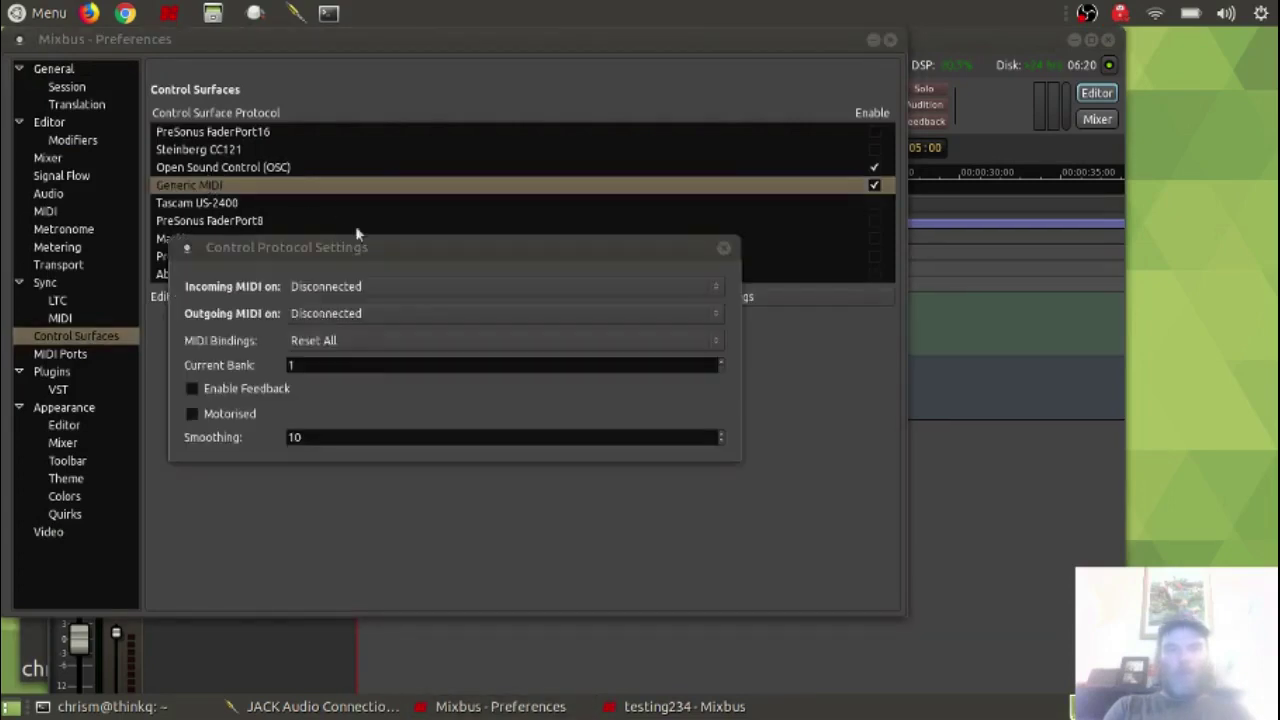
{"action": "left_click", "coordinate": [367, 286]}
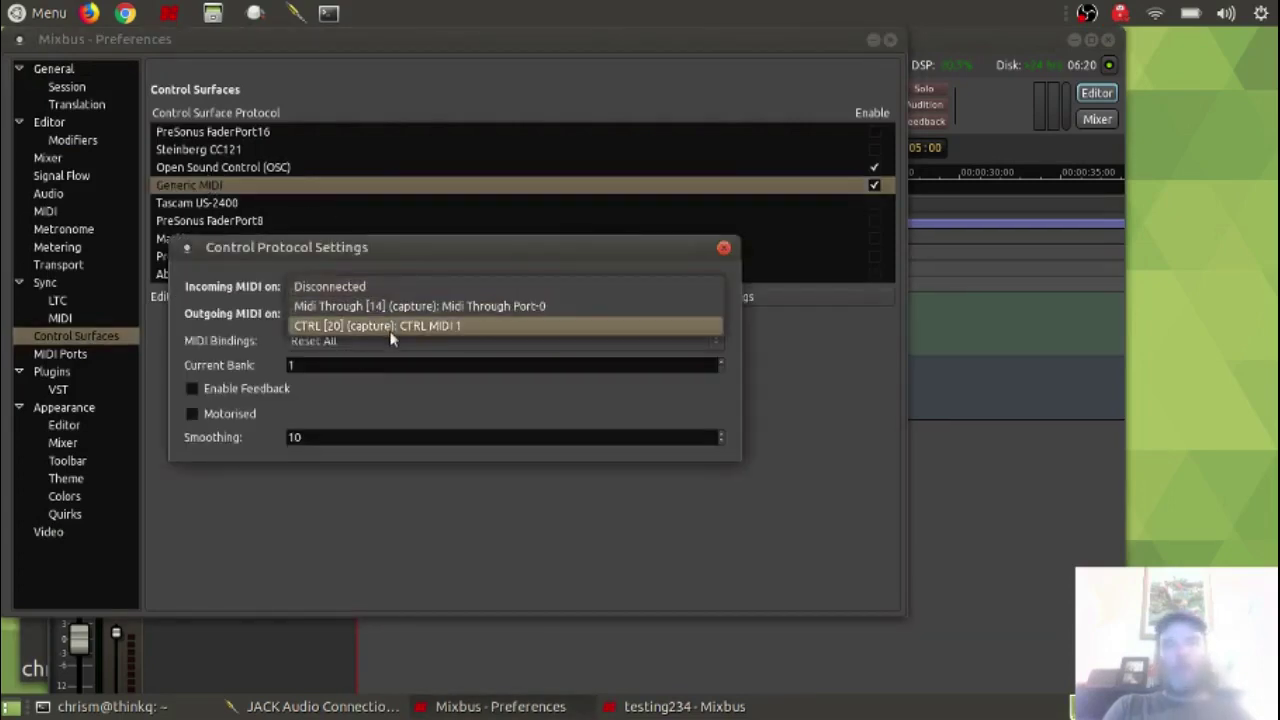
{"action": "left_click", "coordinate": [391, 327]}
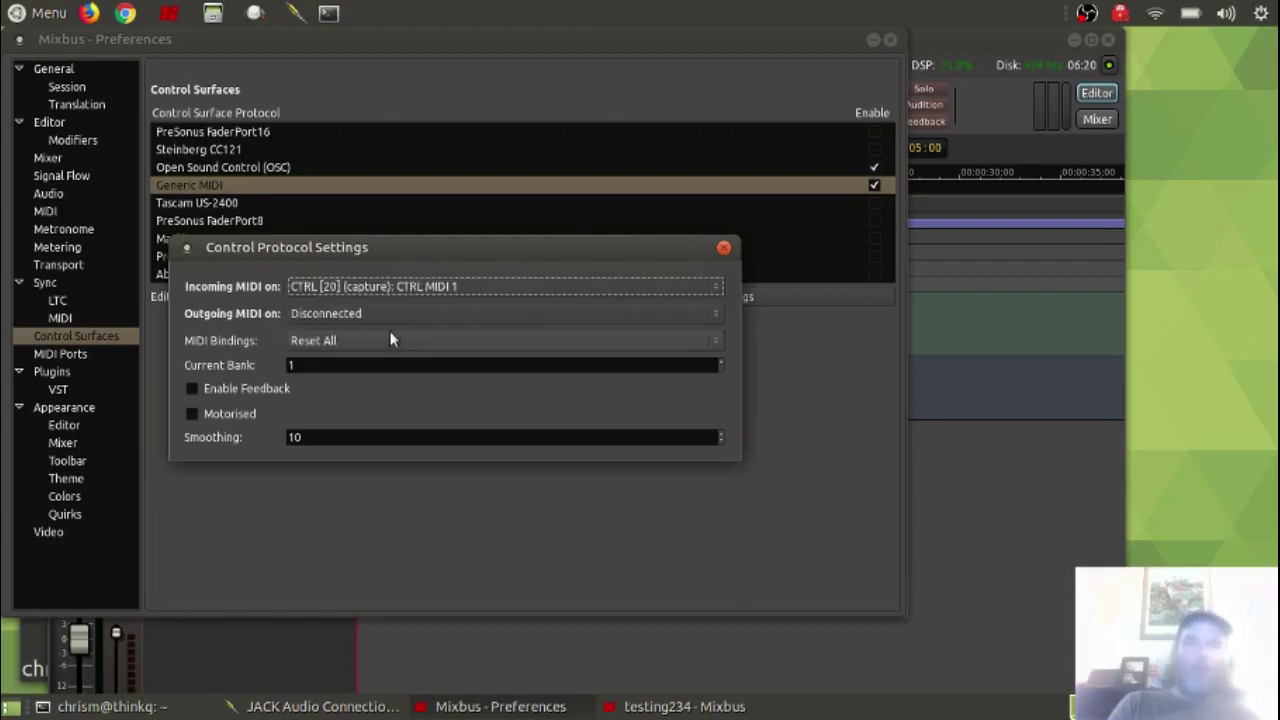
Set the Generic MIDI protocol's outgoing MIDI to CTRL [20] (playback): CTRL MIDI 1, closing the protocol settings and preferences when finished
{"action": "left_click", "coordinate": [381, 312]}
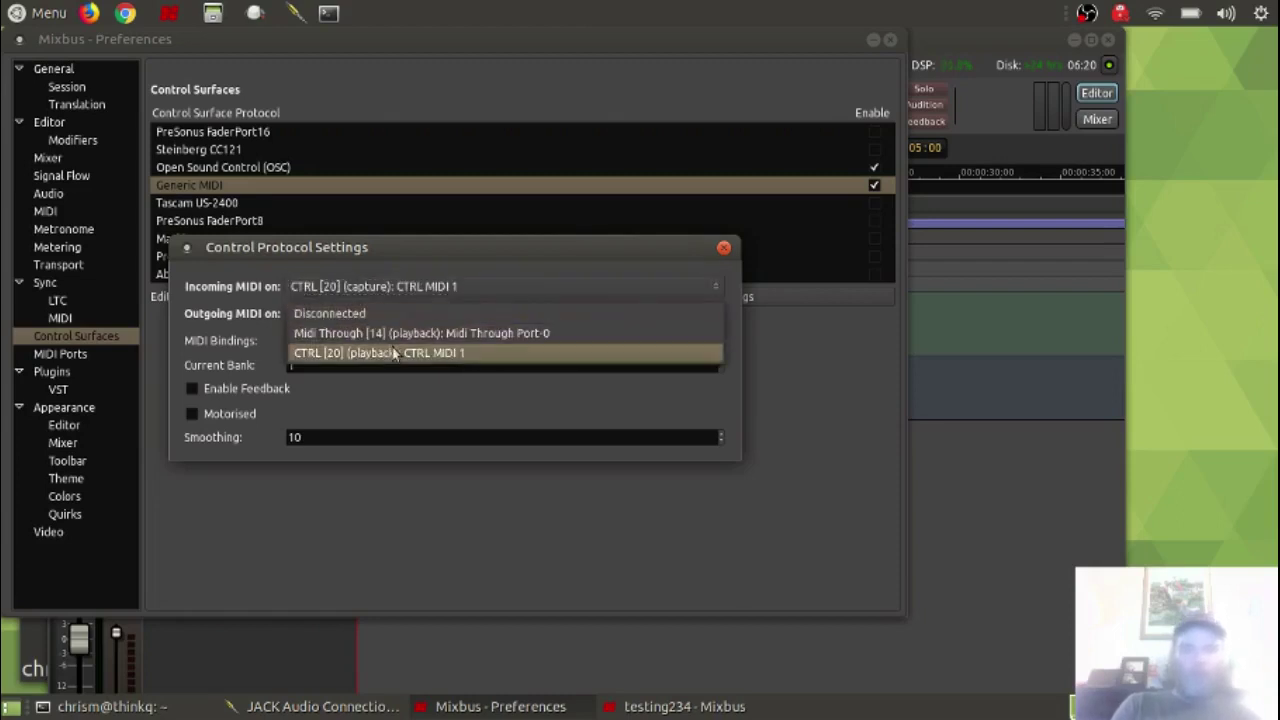
{"action": "left_click", "coordinate": [395, 353]}
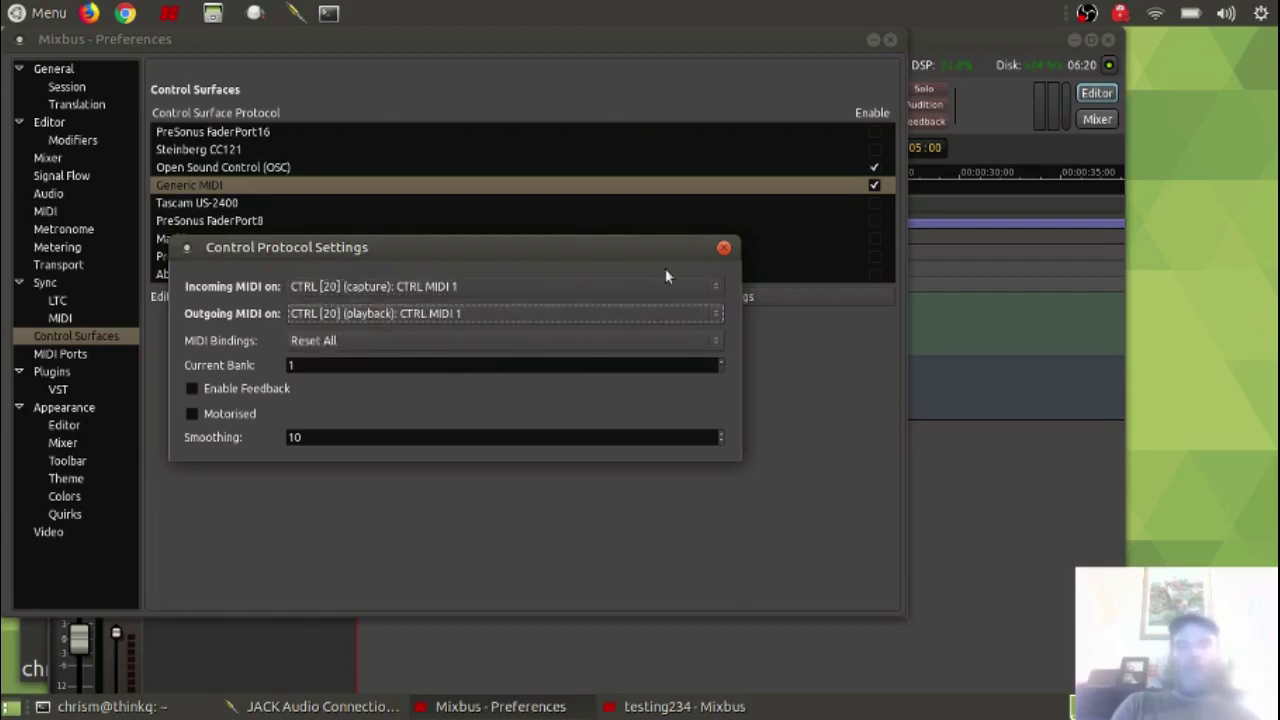
{"action": "left_click", "coordinate": [724, 249]}
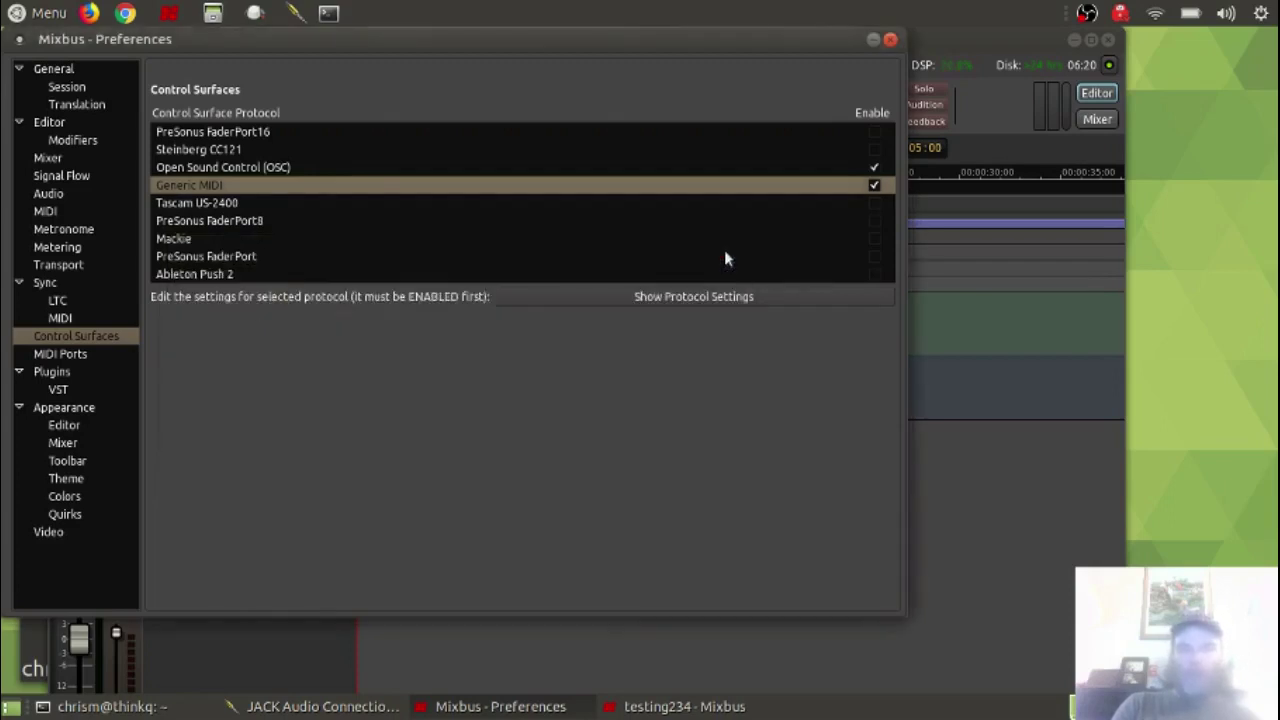
{"action": "left_click", "coordinate": [890, 42]}
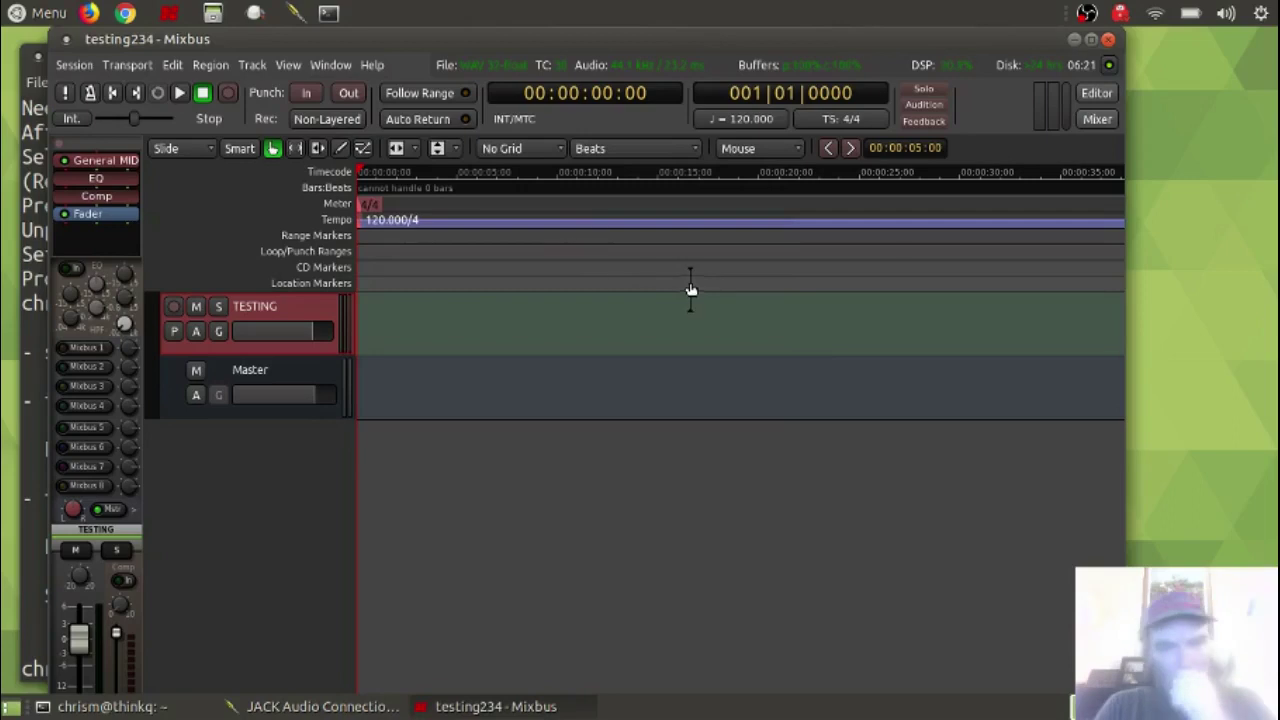
Inspect the MIDI connections from the a2j source to the other clients and Mixbus tracks, closing the connection manager when finished
{"action": "left_click", "coordinate": [330, 65]}
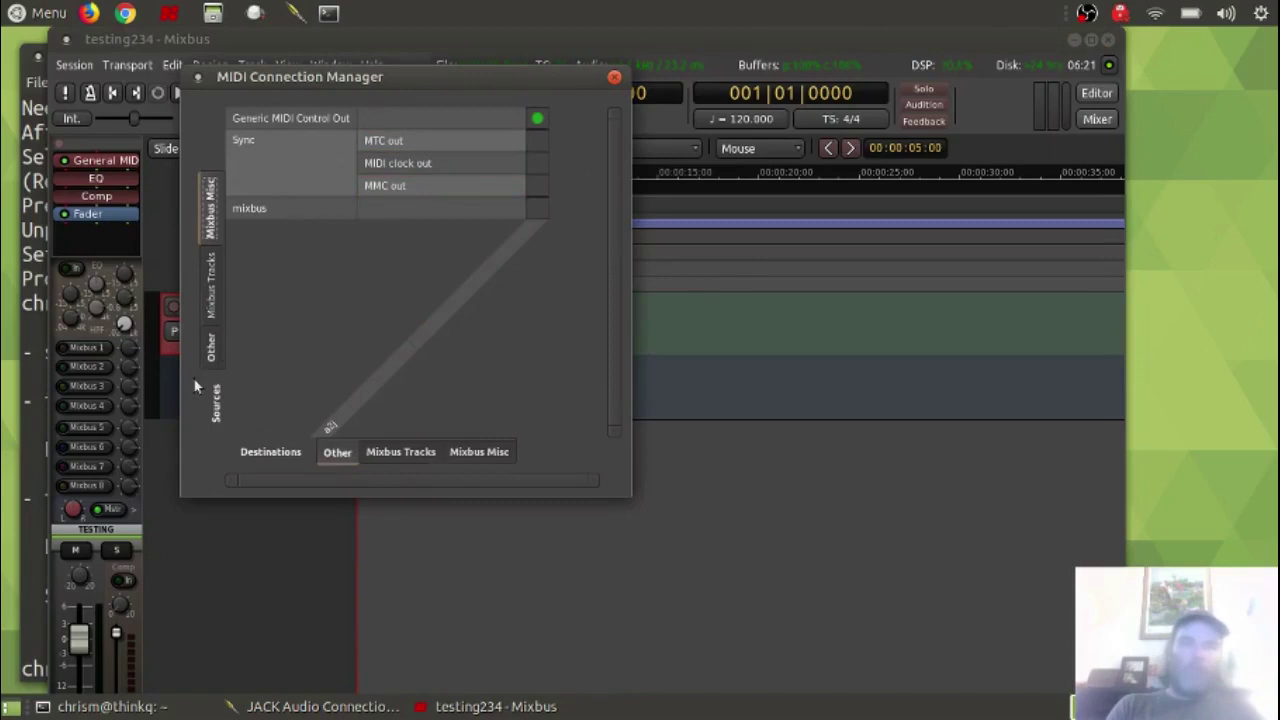
{"action": "left_click", "coordinate": [210, 347]}
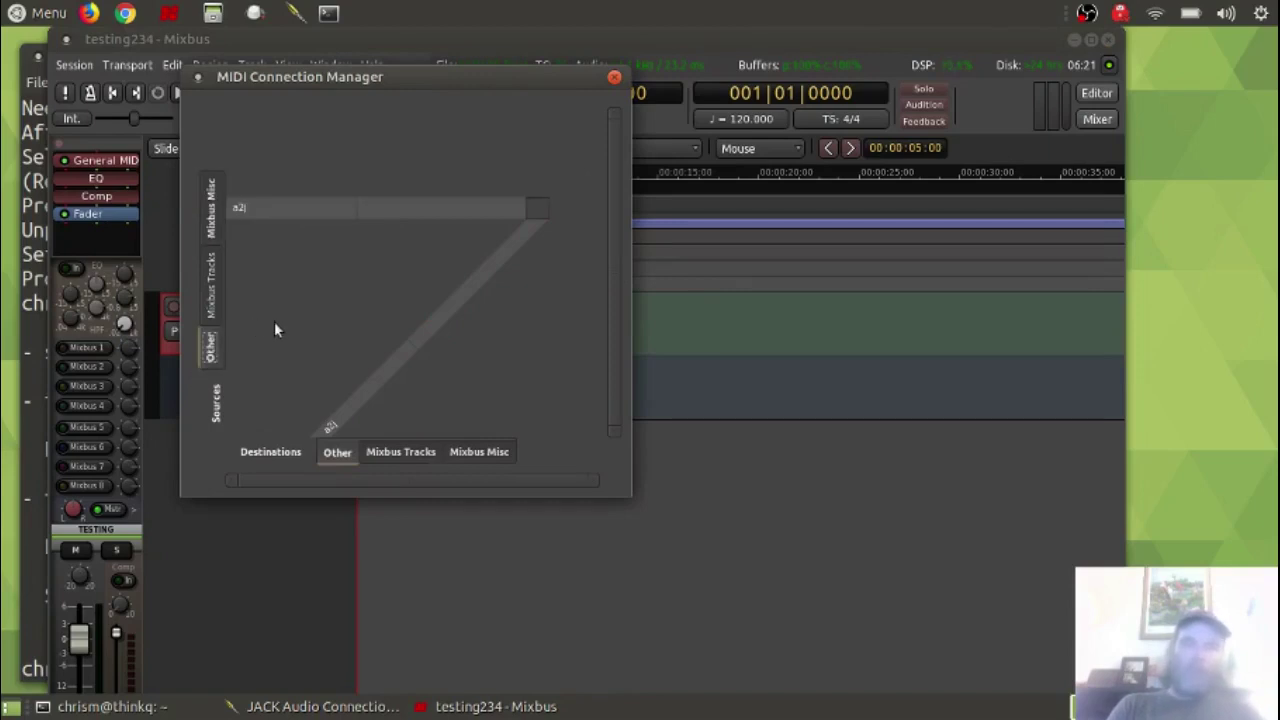
{"action": "left_click", "coordinate": [414, 451]}
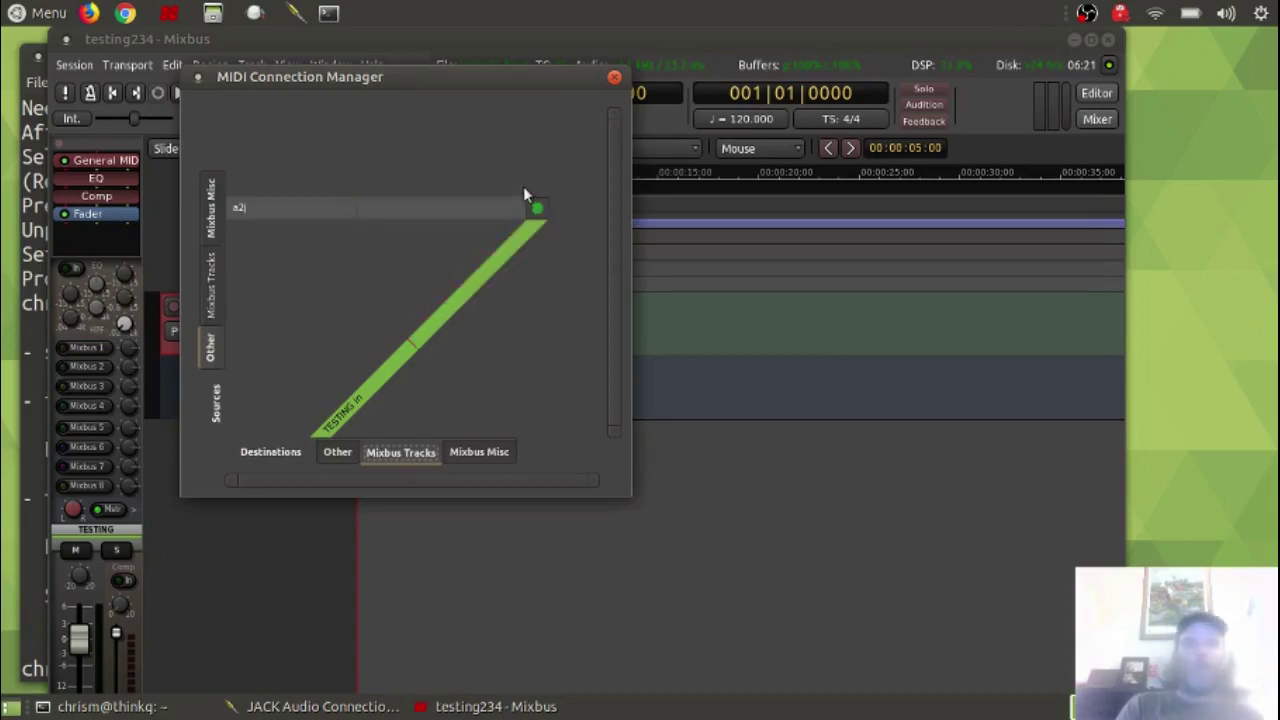
{"action": "left_click", "coordinate": [614, 78]}
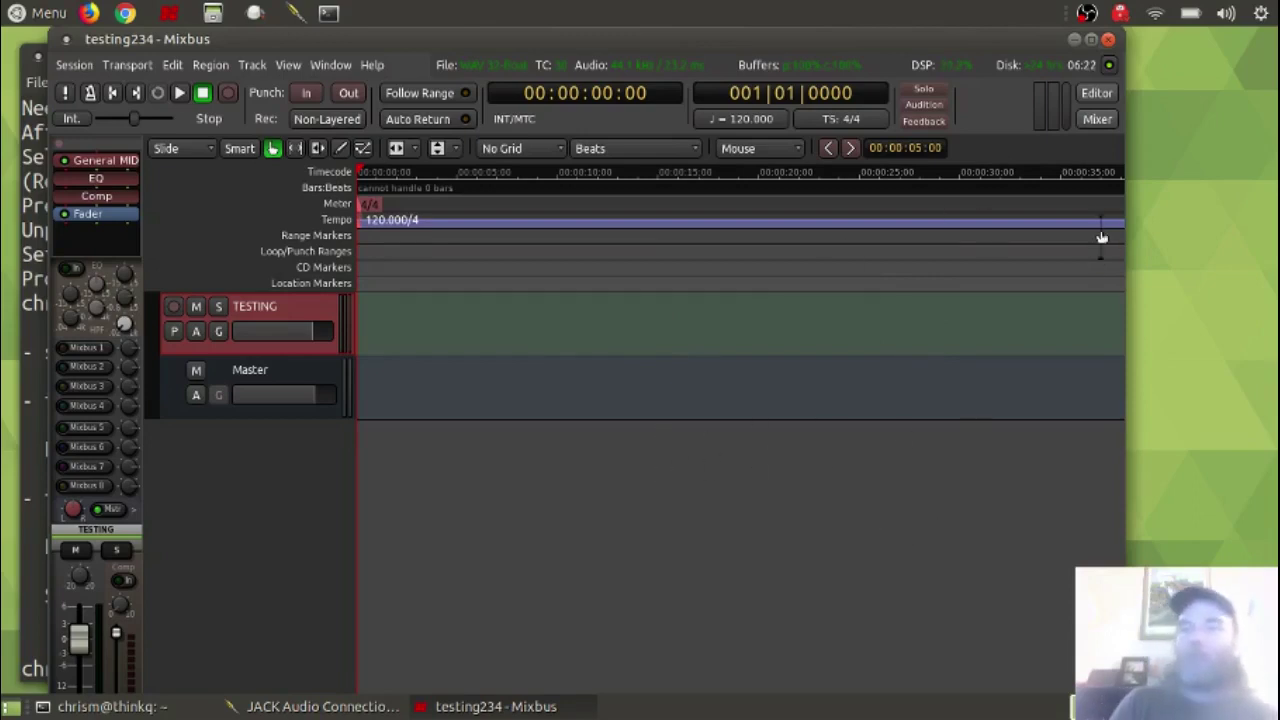
Turn on input monitoring for the TESTING track in the mixer
{"action": "left_click", "coordinate": [1098, 119]}
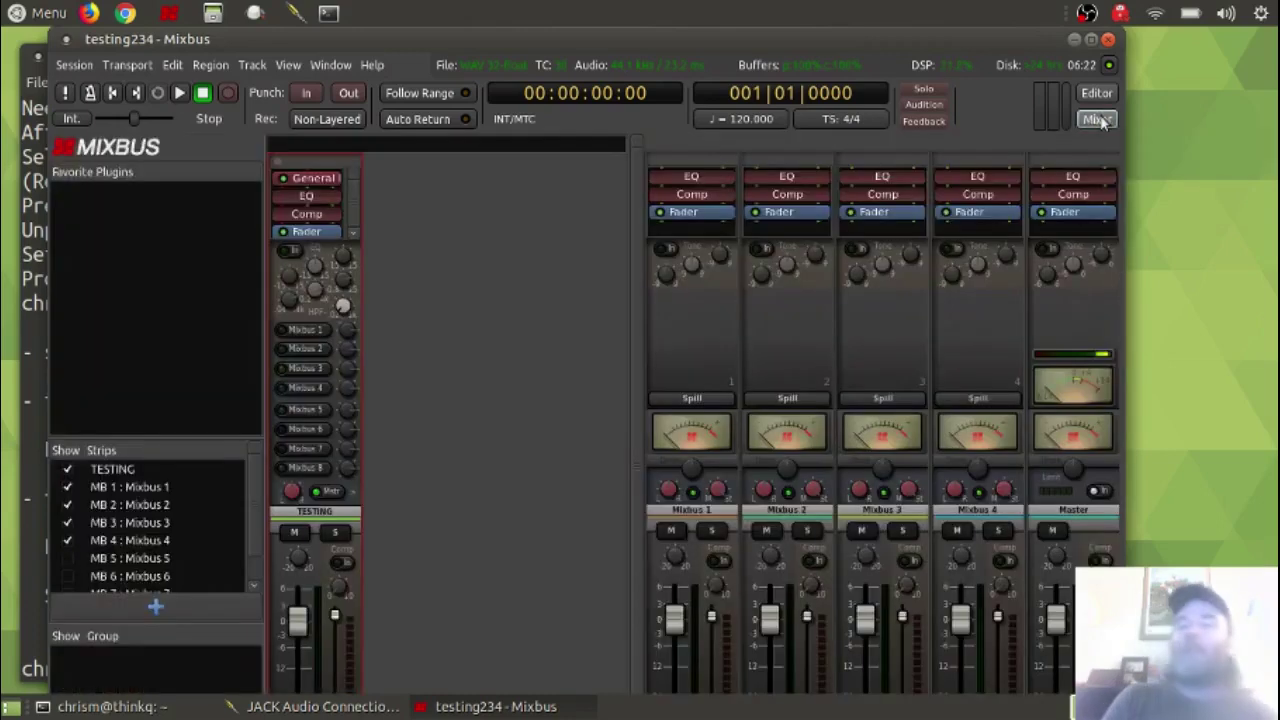
{"action": "left_click", "coordinate": [305, 170]}
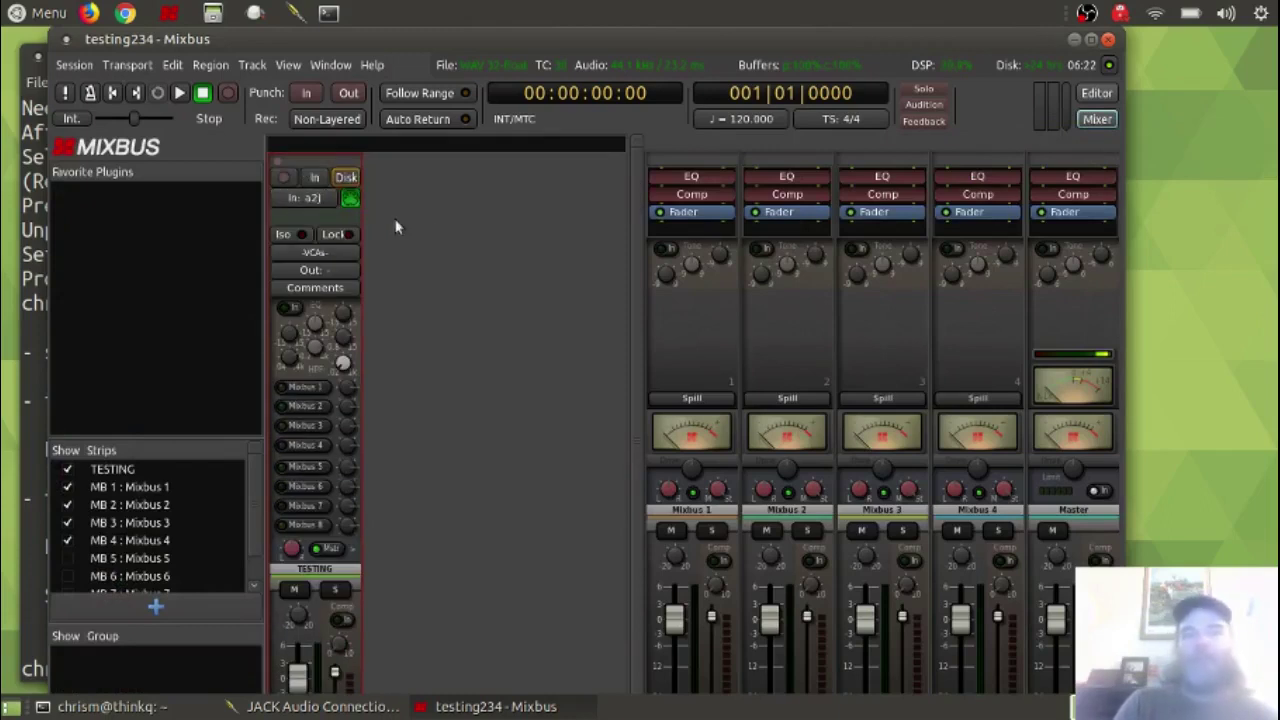
{"action": "left_click", "coordinate": [312, 177]}
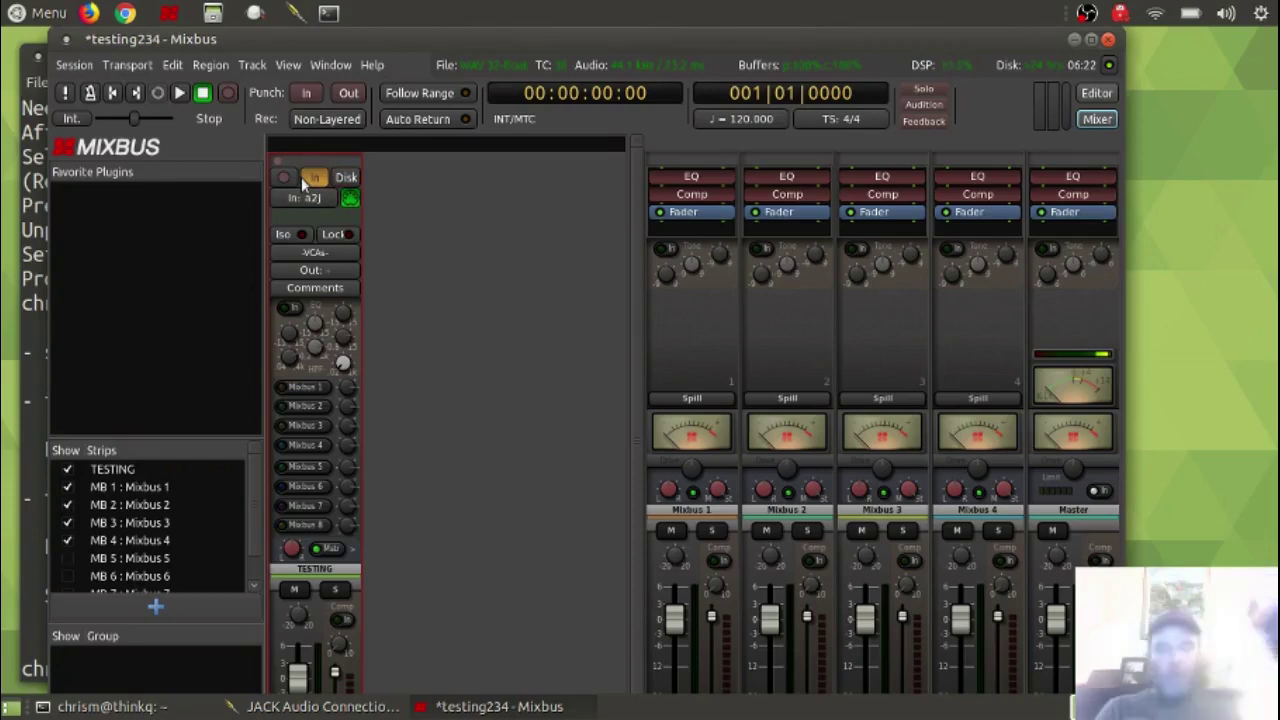
Return to the editor and enlarge the TESTING track's height enough to expose its piano keyboard
{"action": "left_click", "coordinate": [1096, 92]}
{"action": "left_click", "coordinate": [546, 312]}
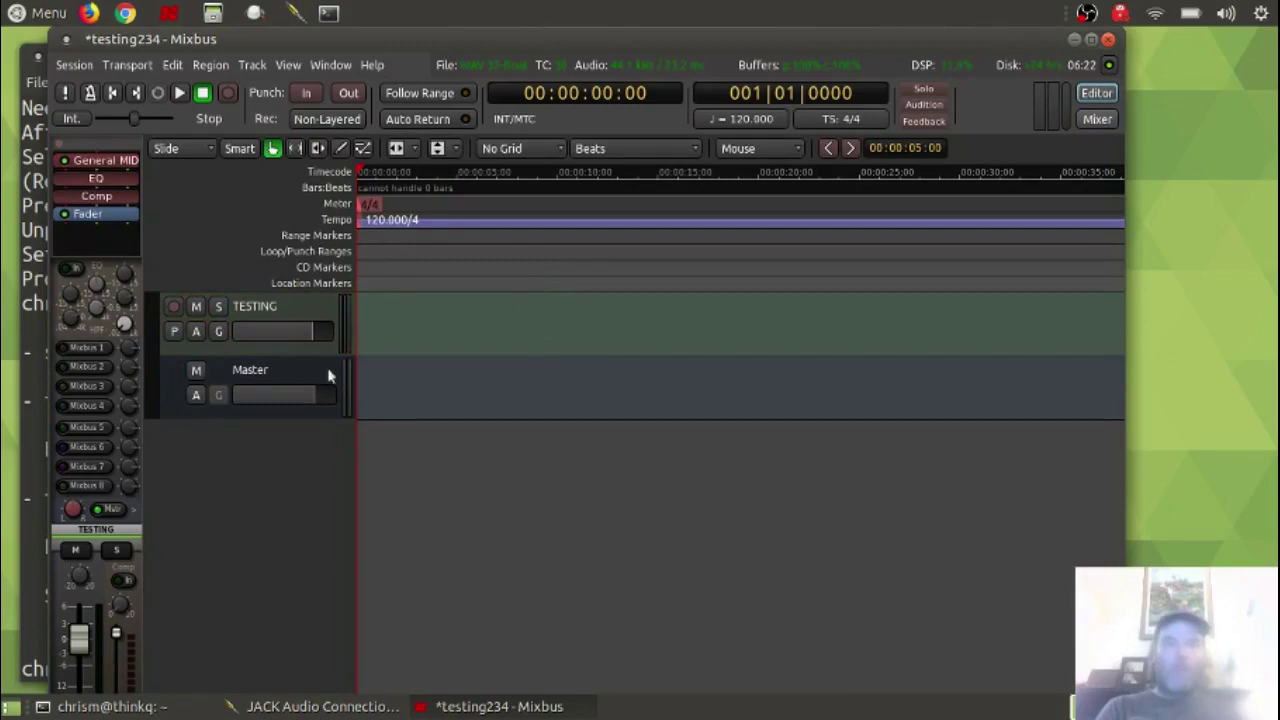
{"action": "left_click_drag", "start_coordinate": [322, 349], "coordinate": [337, 650]}
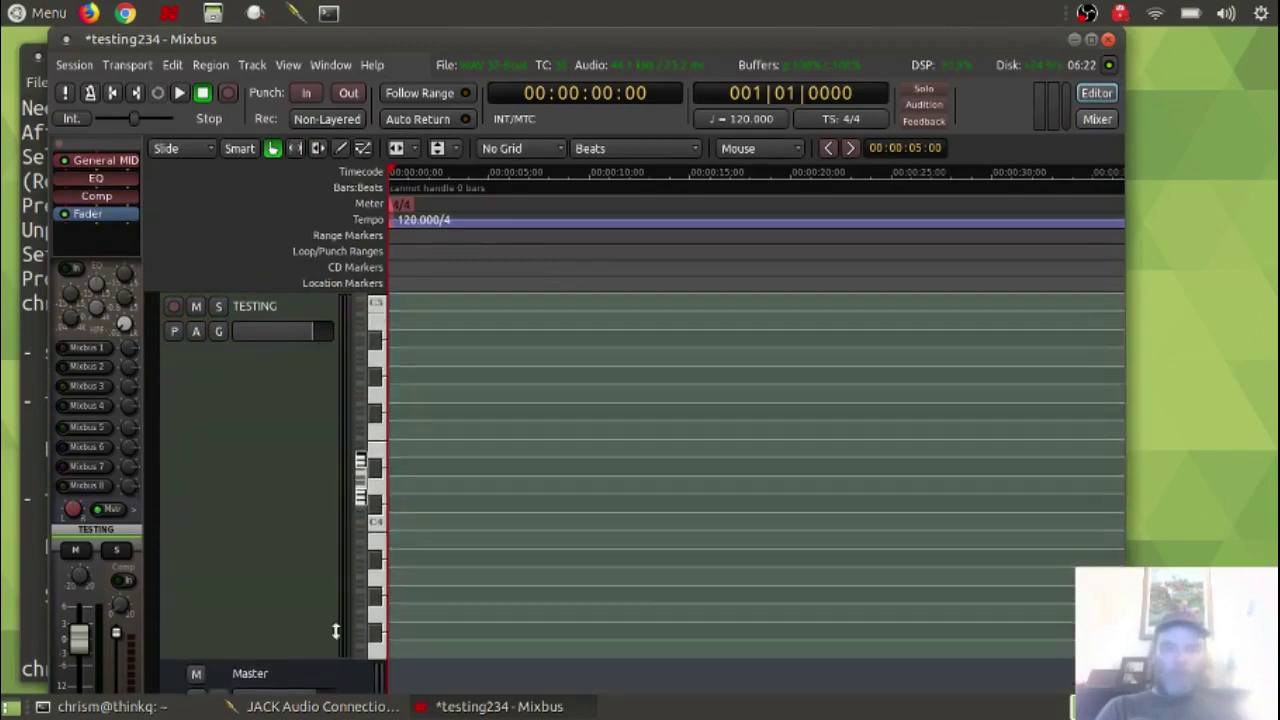
Play several notes between C4 and C5 on the TESTING track's piano keyboard to test its sound
{"action": "left_click", "coordinate": [388, 528]}
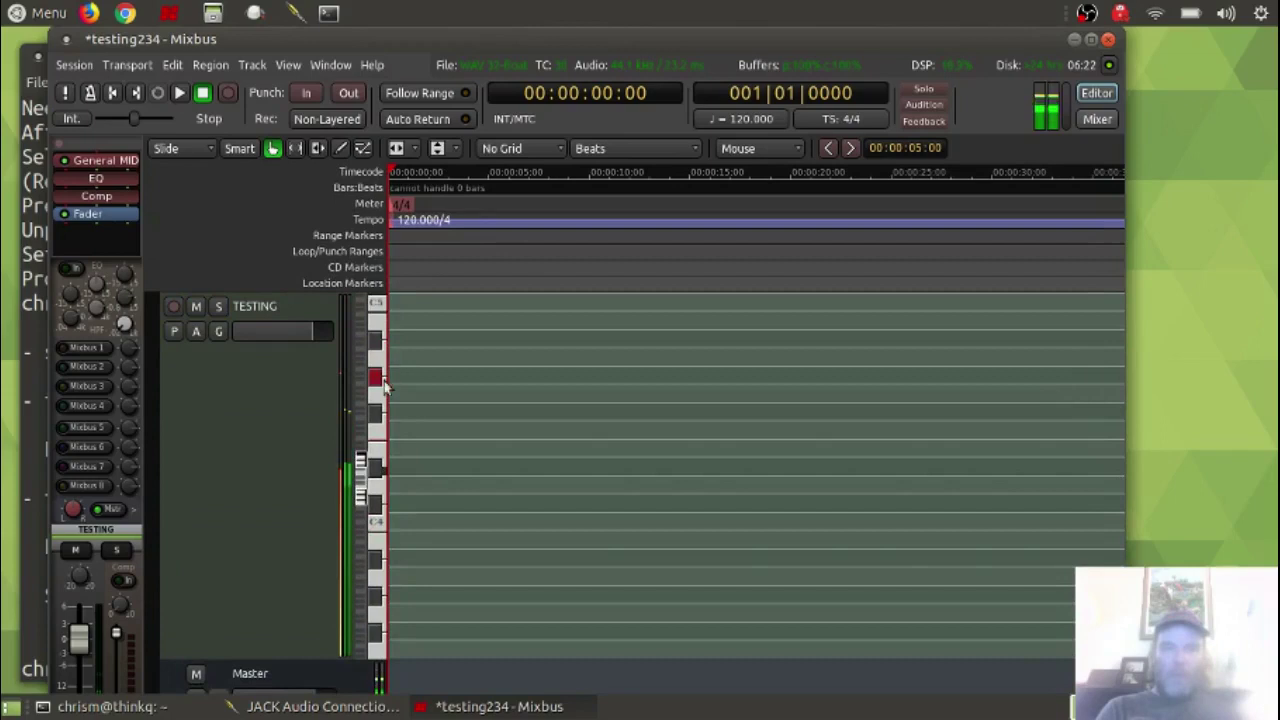
{"action": "left_click", "coordinate": [380, 402]}
{"action": "left_click", "coordinate": [380, 463]}
{"action": "left_click", "coordinate": [384, 503]}
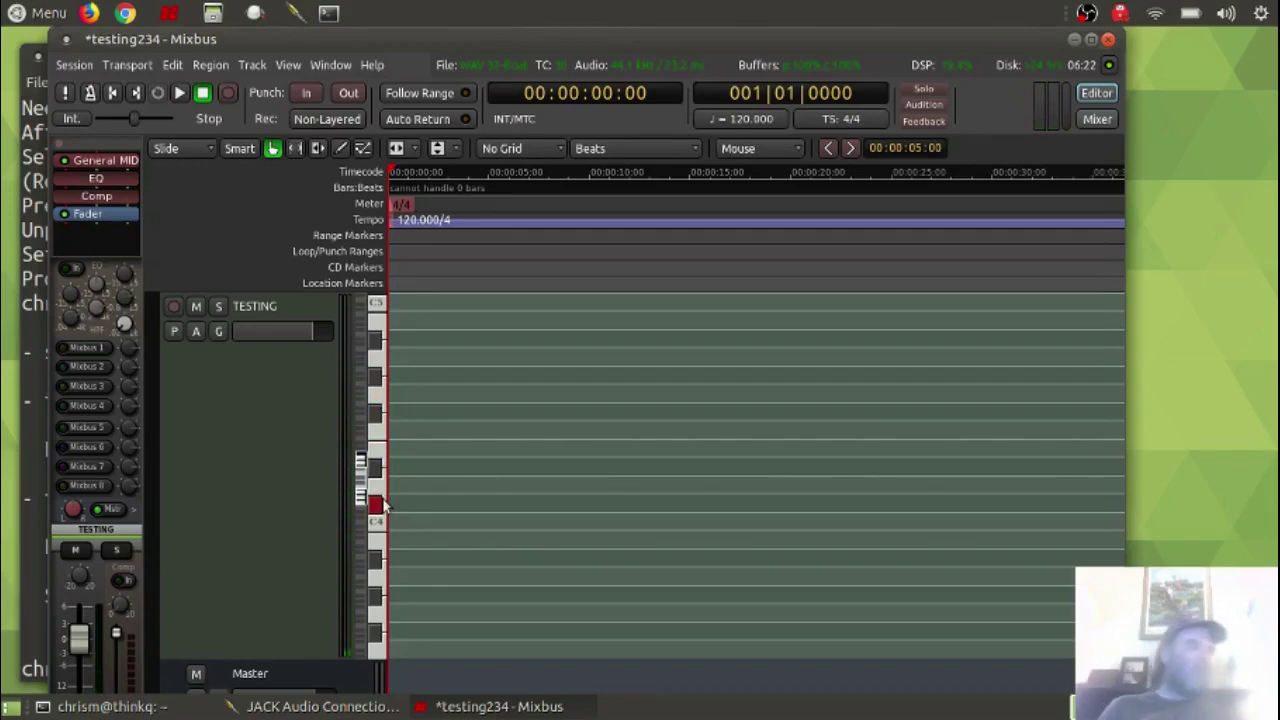
{"action": "left_click", "coordinate": [384, 503]}
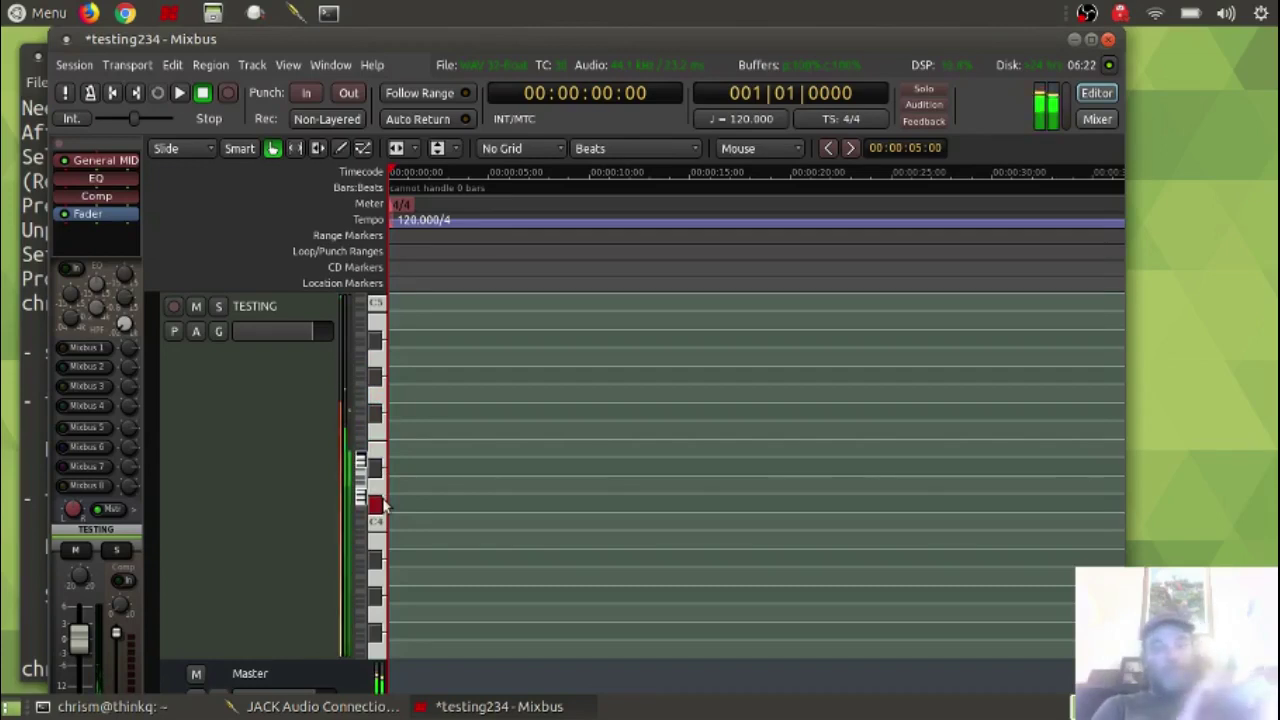